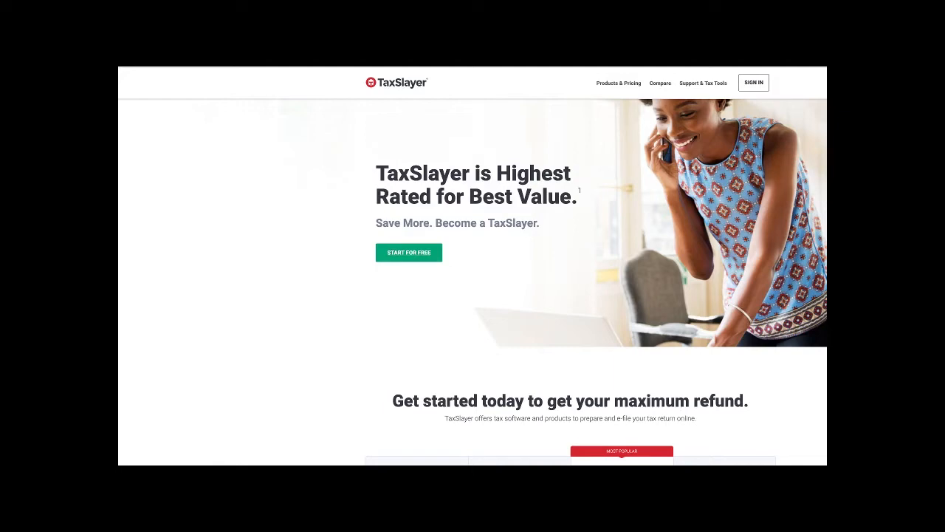
- Review the pricing plans, continue with the Simply Free edition and proceed past the important message to the personal information form
scroll(473, 280, "down", 3)
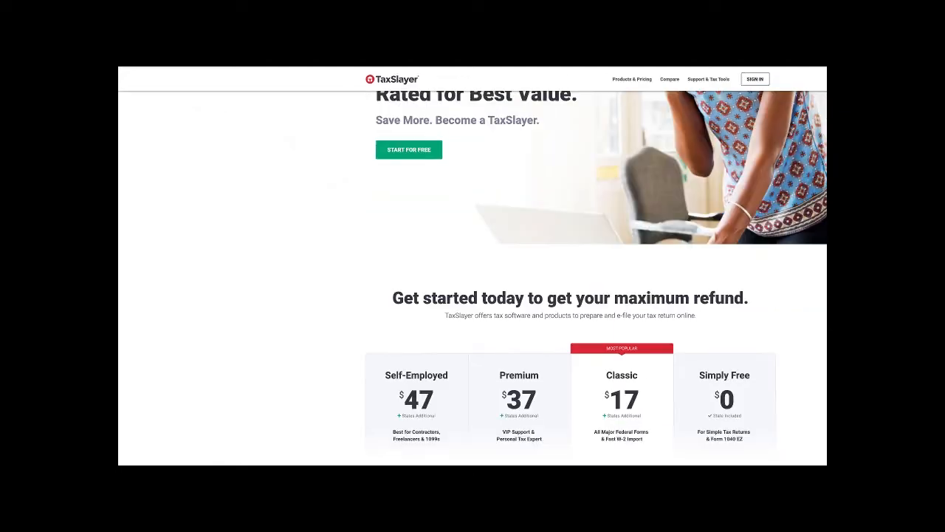
scroll(473, 280, "down", 3)
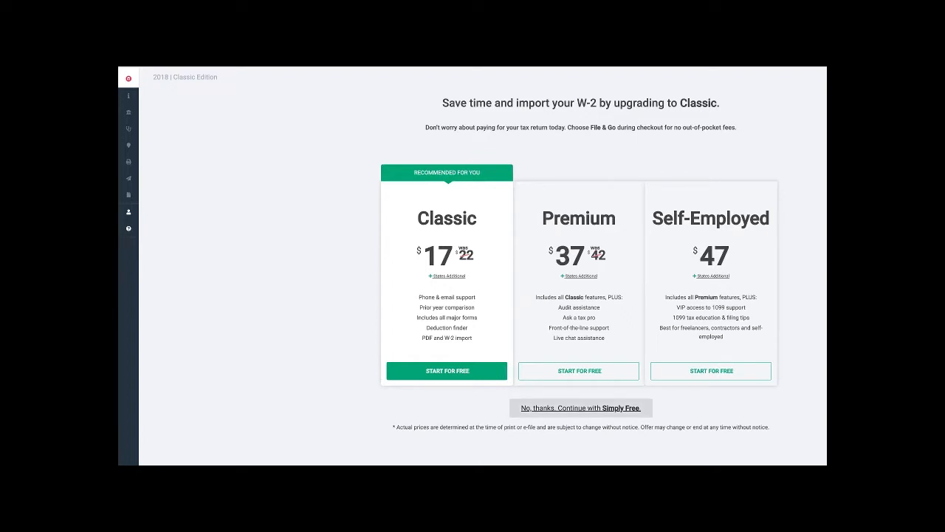
left_click(581, 408)
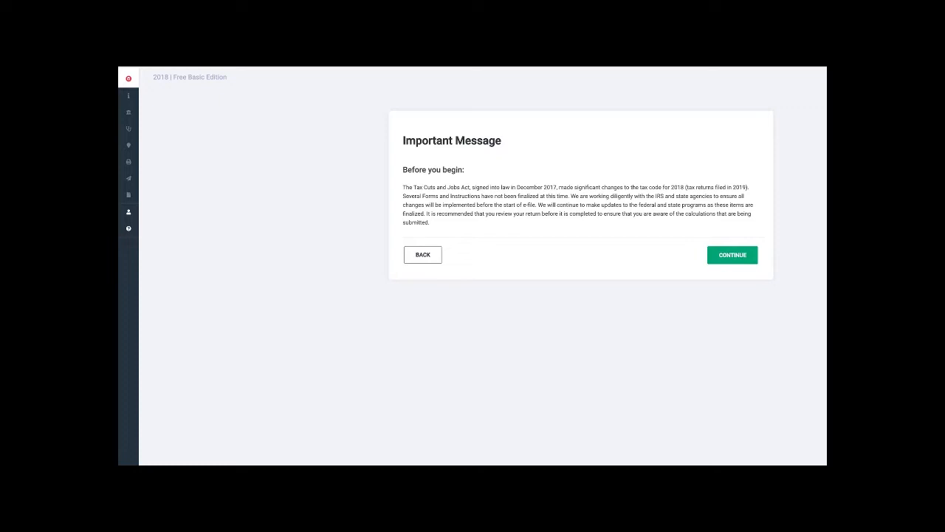
left_click(732, 255)
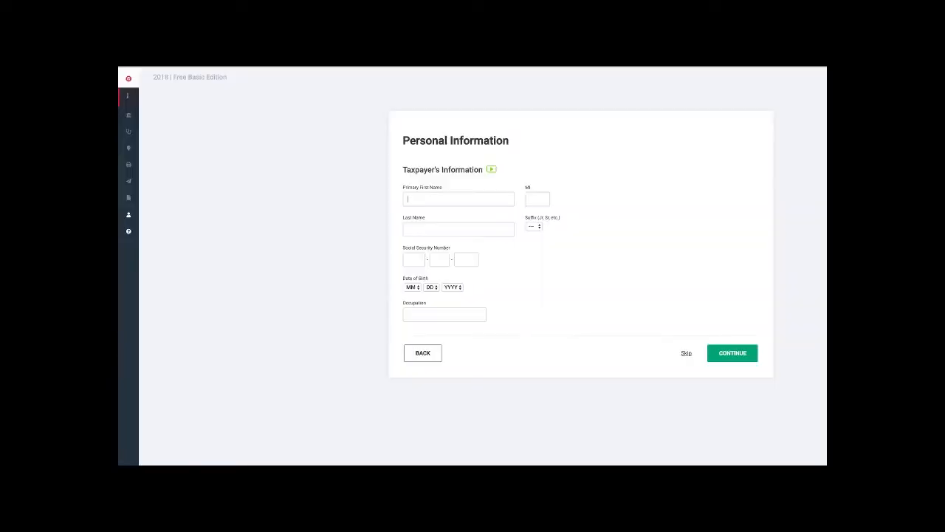
- Enter the taxpayer's first and last name, leaving the middle initial and suffix empty
type("John")
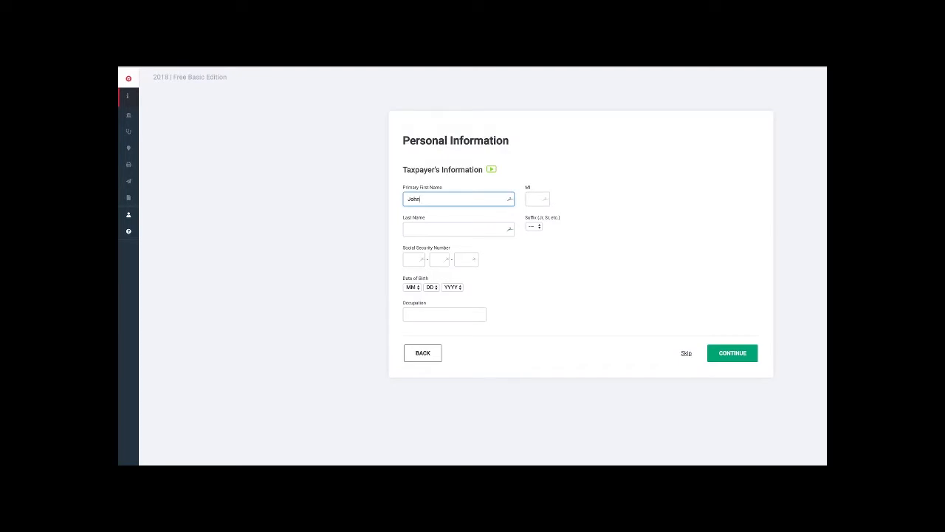
key("Tab")
key("Tab")
type("Wick")
- Enter the taxpayer's Social Security number and date of birth
key("Tab")
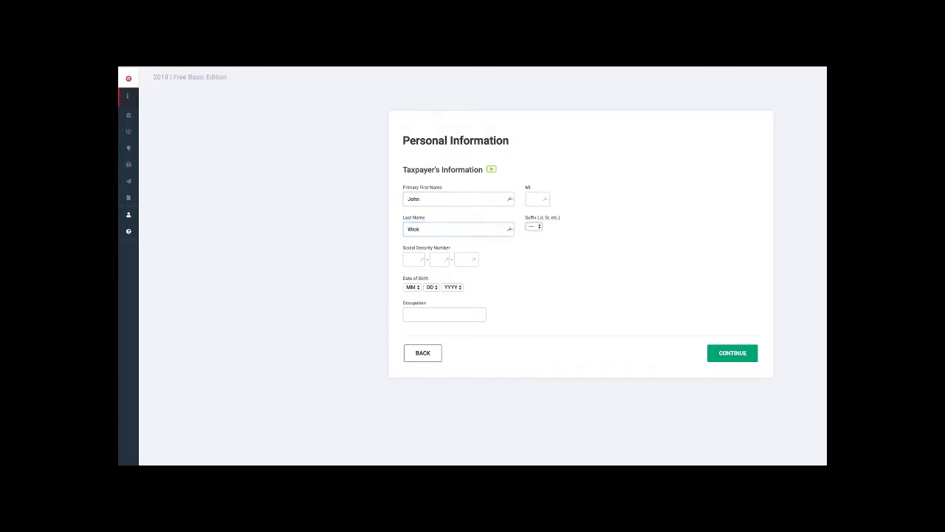
key("Tab")
type("555-55-55554")
key("Tab")
key("2")
- Set the taxpayer's occupation to Assassin and submit the taxpayer information
key("Tab")
key("Tab")
type("1985")
key("Tab")
type("Assassin")
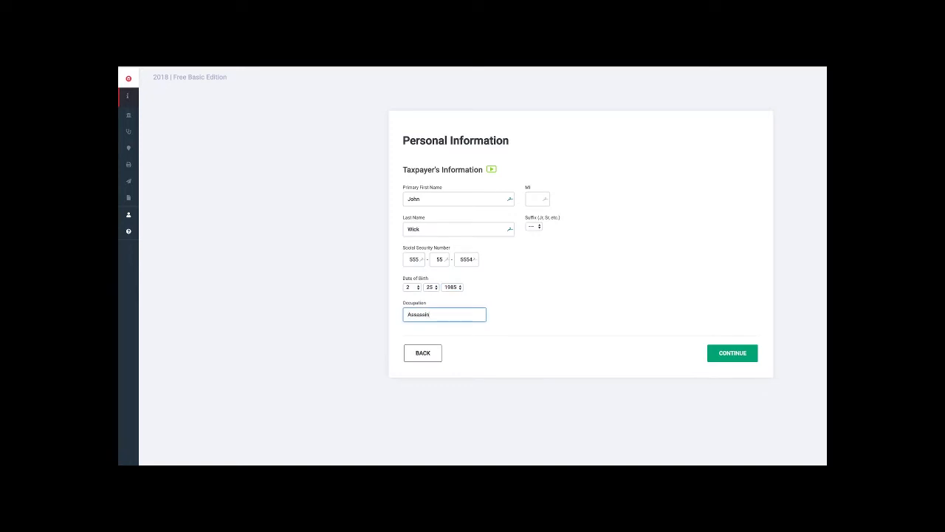
key("Tab")
key("Tab")
key("Return")
key("Tab")
key("Return")
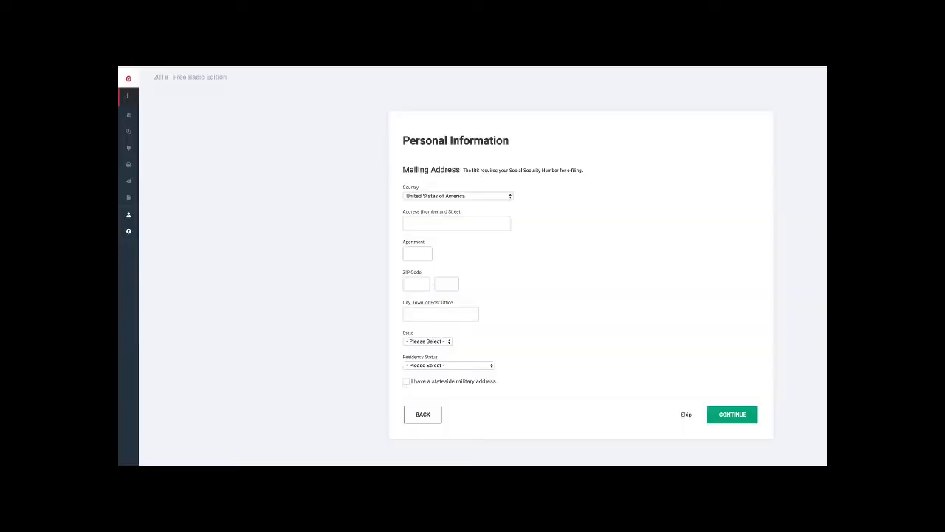
- Fill in the mailing address with the street address and ZIP code, and choose the residency status
left_click(457, 223)
type("555 ")
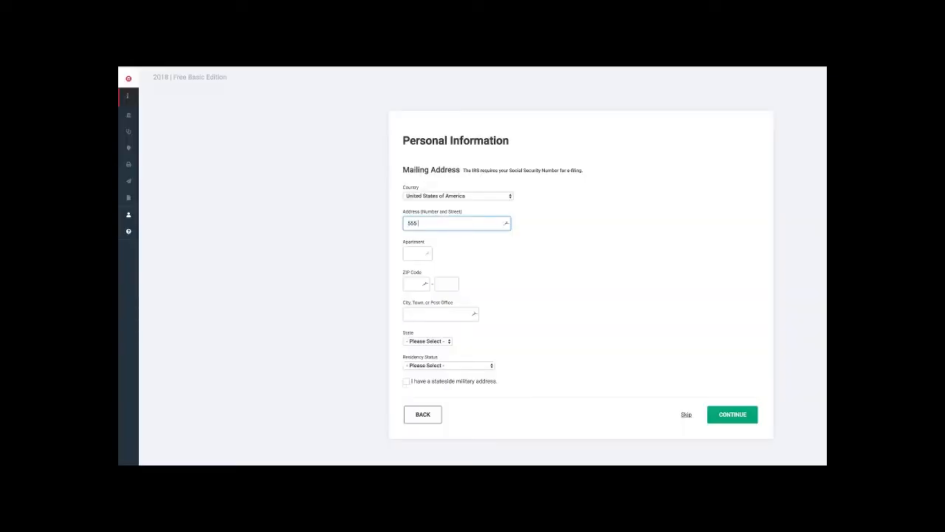
type("San Diego Ave")
left_click(416, 283)
type("92110")
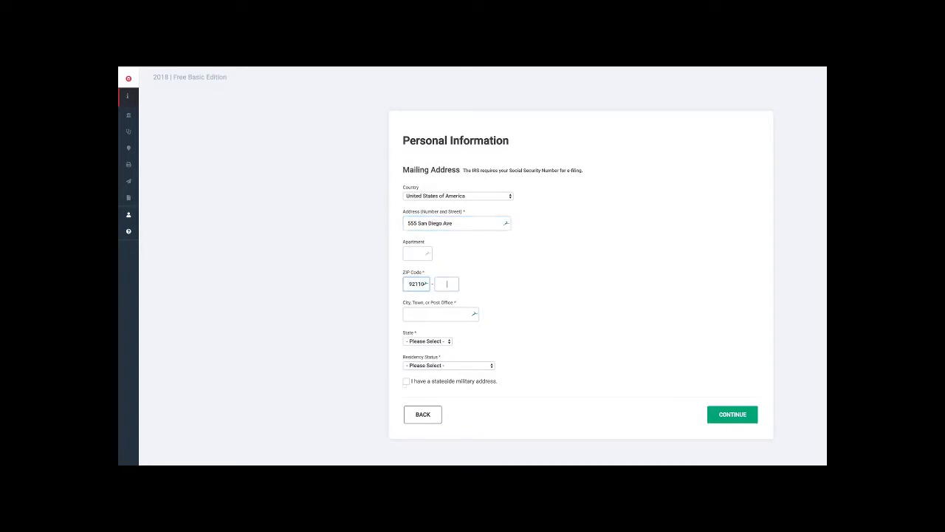
key("Tab")
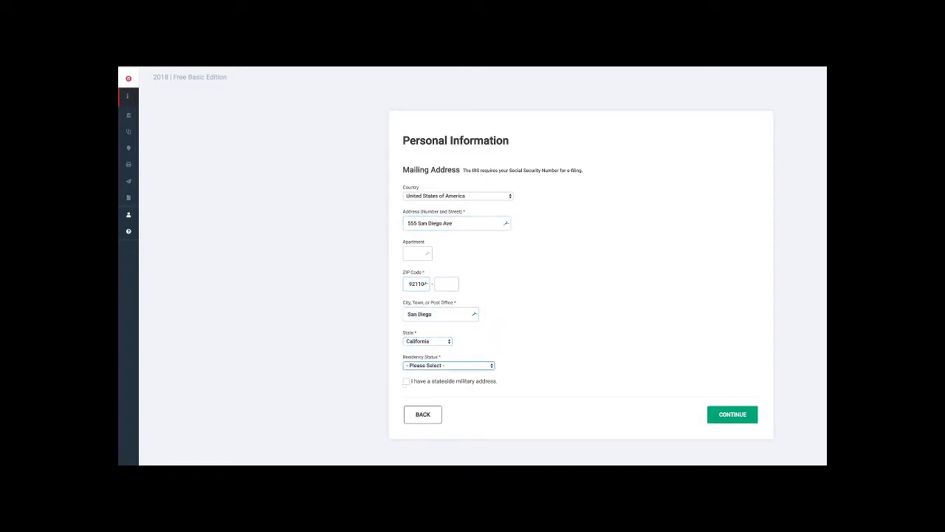
key("Down")
- Submit the mailing address and continue through the phone number and additional information pages, leaving all taxpayer situations unchecked
left_click(732, 414)
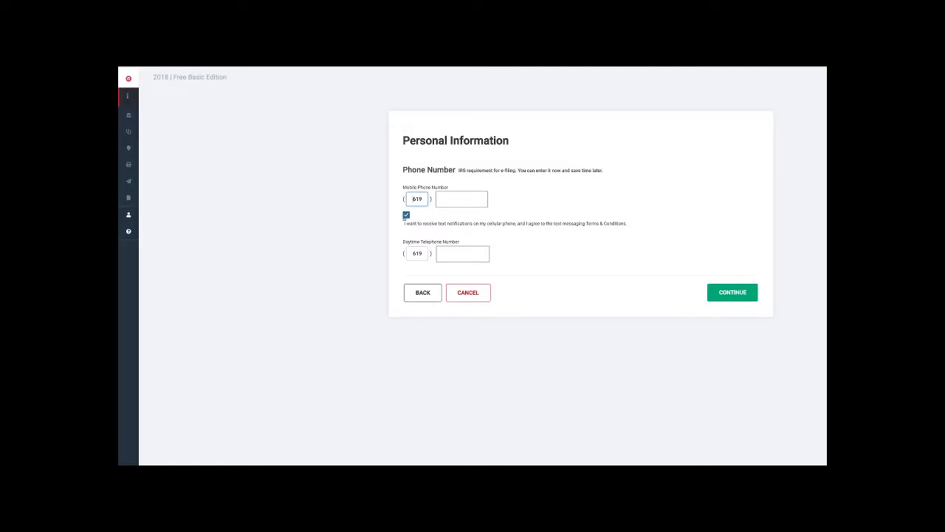
left_click(732, 292)
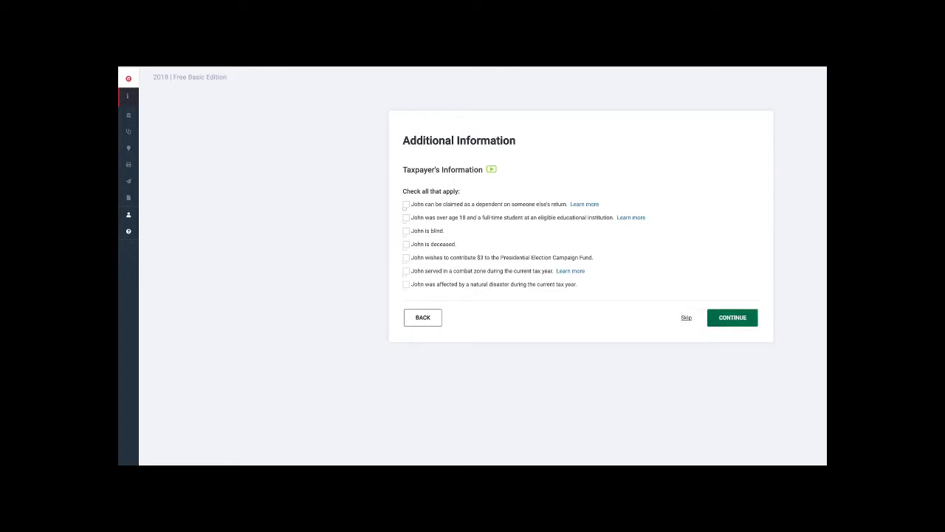
left_click(732, 316)
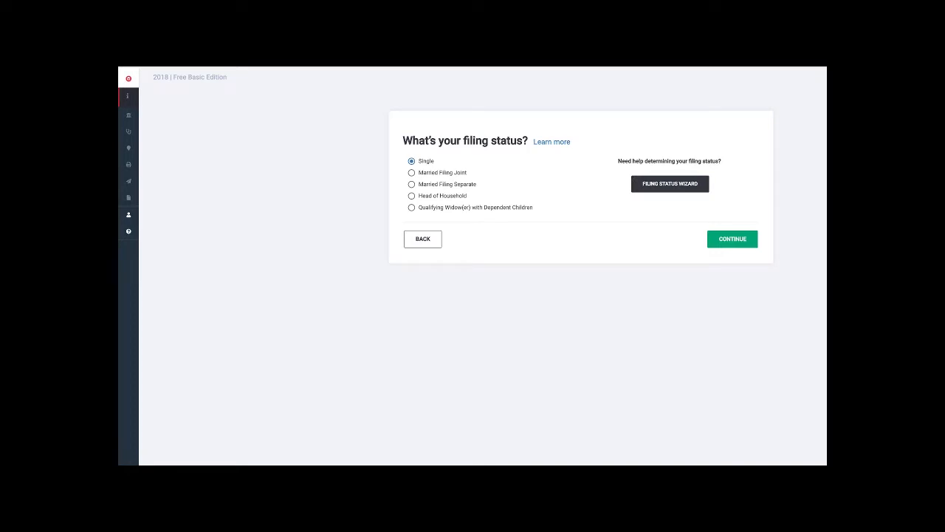
- Start the Filing Status Wizard and answer not married, US citizen or resident, never married, and paid over half of the home costs
left_click(670, 183)
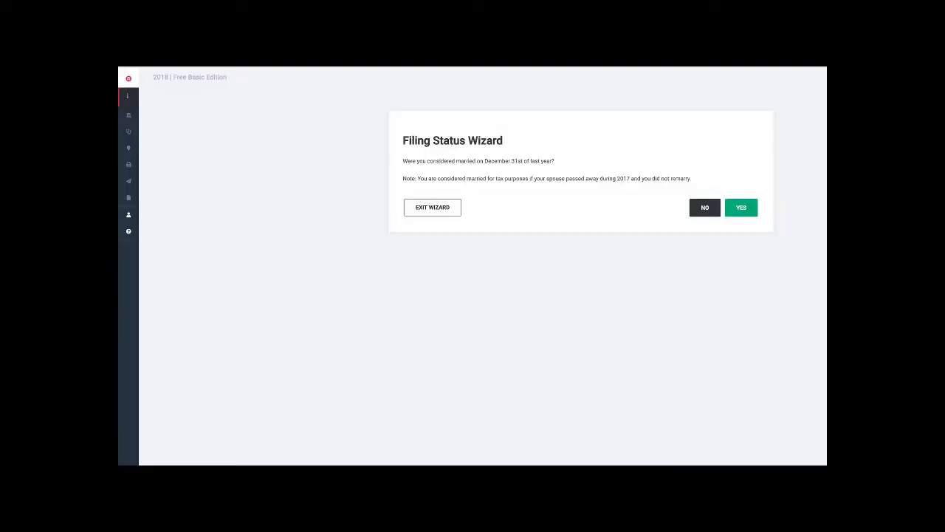
left_click(705, 207)
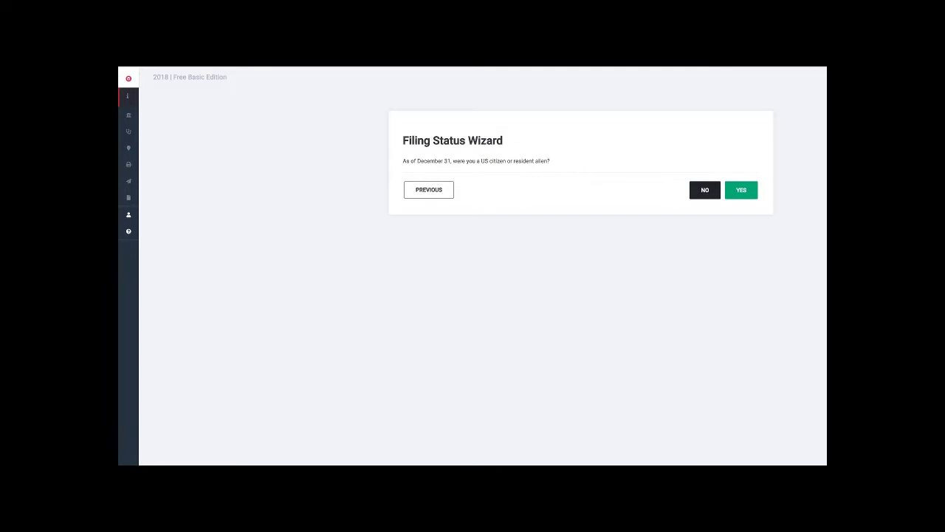
left_click(740, 190)
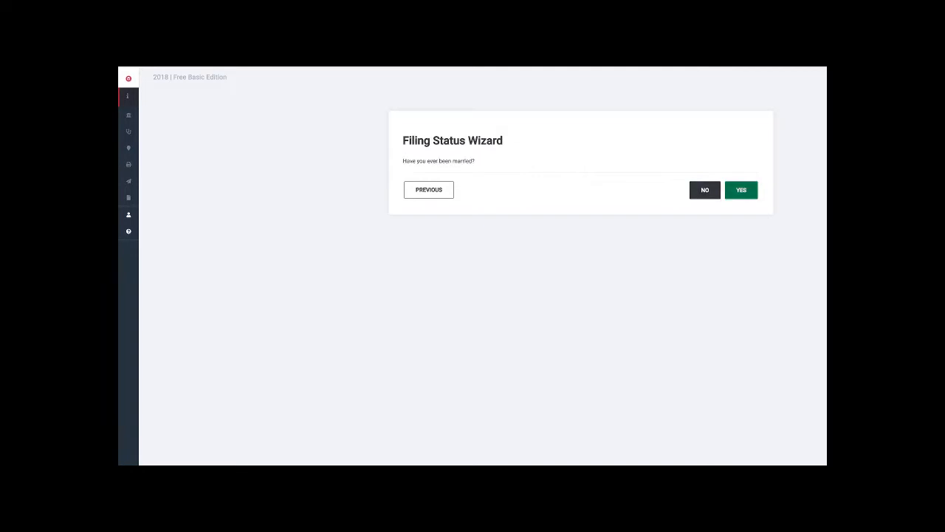
left_click(705, 190)
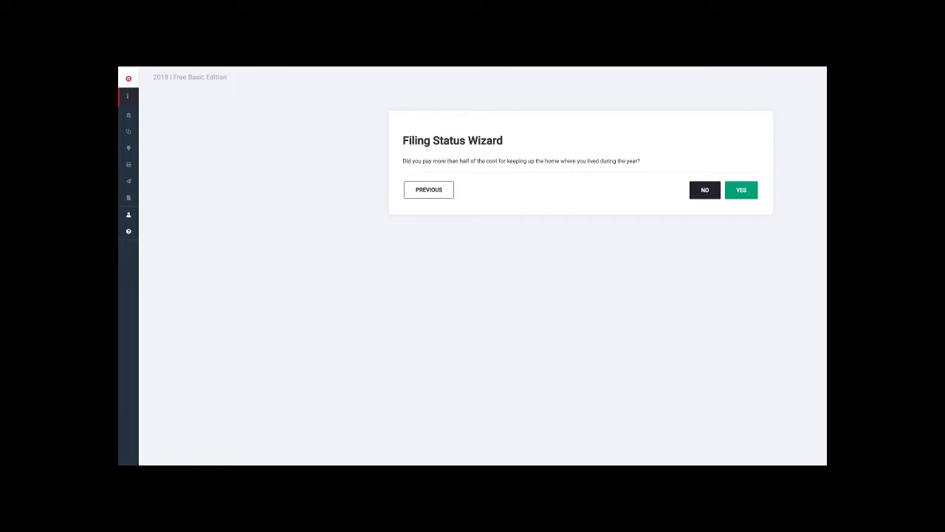
left_click(740, 189)
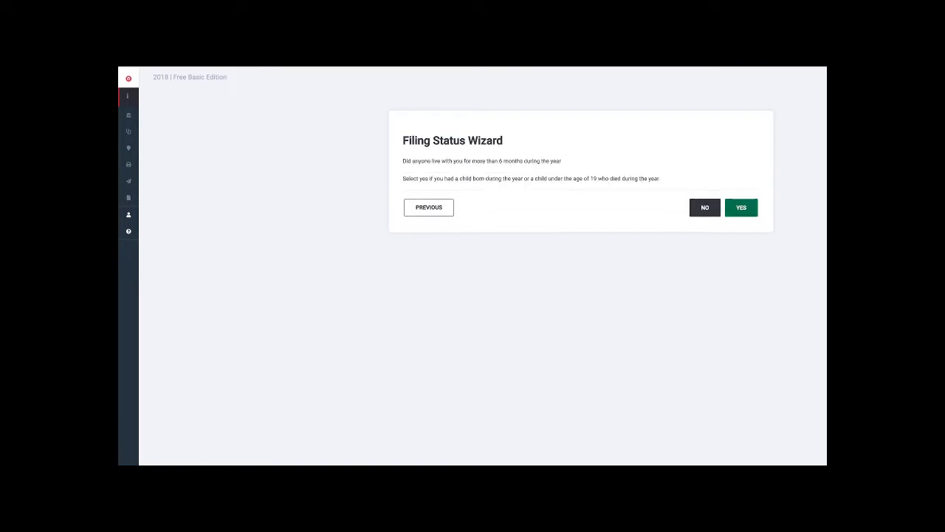
- Describe the person living in the home as an eligible resident, unmarried, qualifying relative and age, mostly supported by the taxpayer, and nobody else's qualifying child
left_click(741, 206)
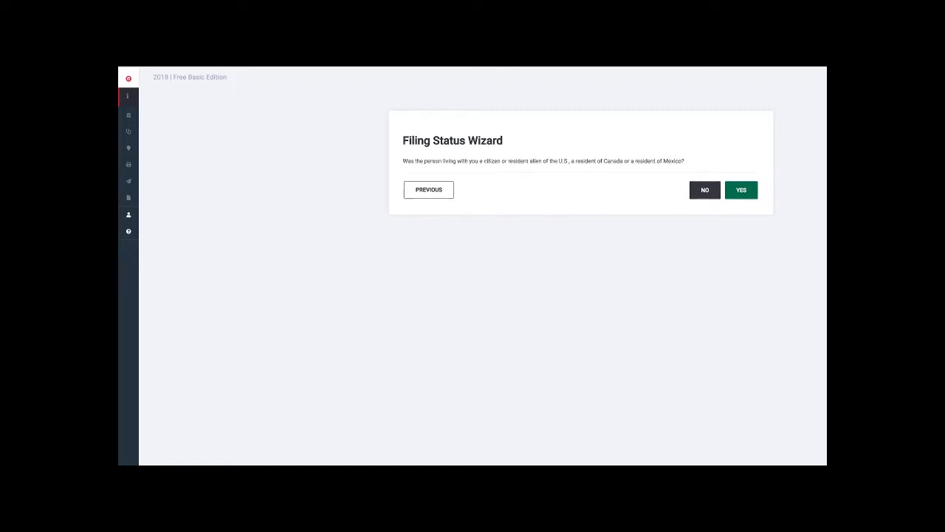
left_click(740, 190)
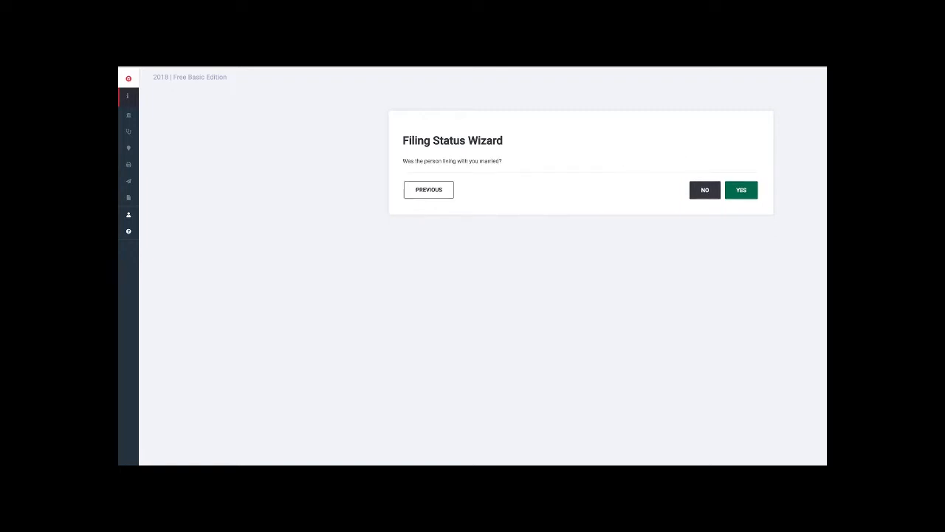
left_click(705, 190)
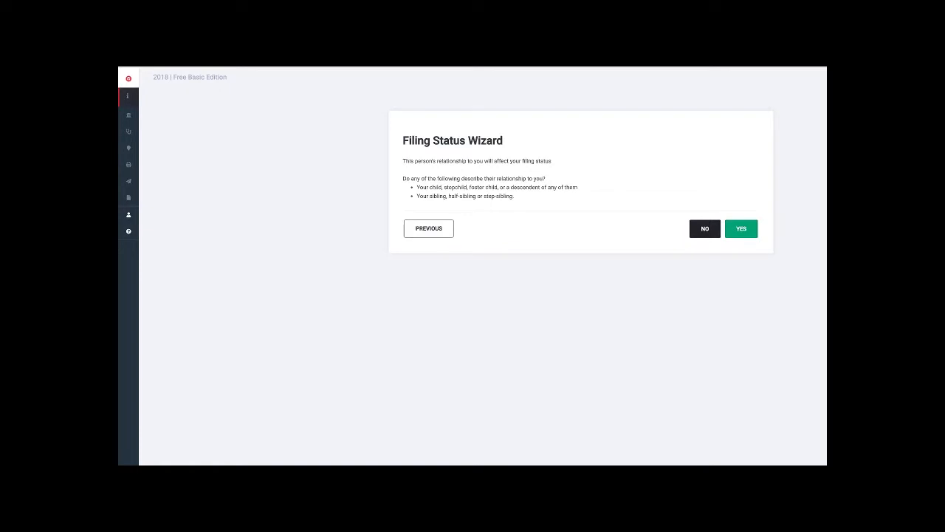
left_click(741, 228)
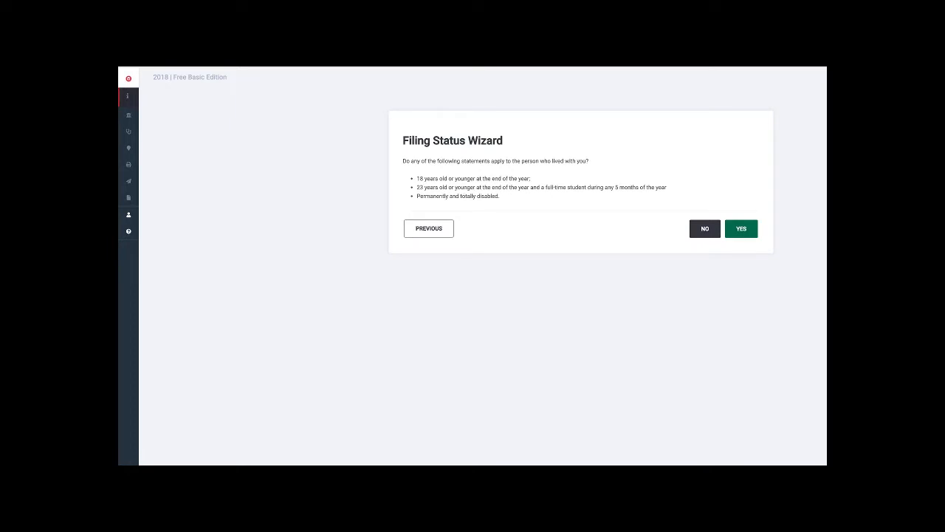
left_click(741, 228)
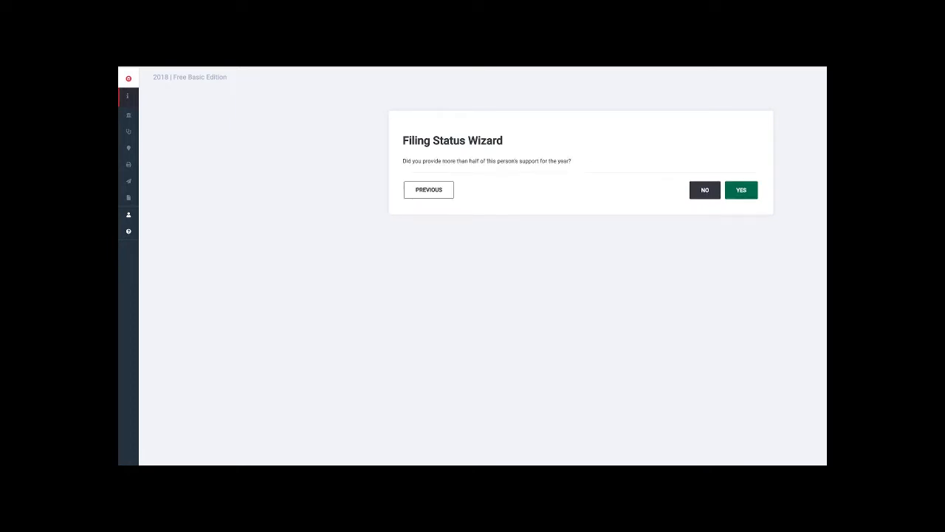
left_click(741, 189)
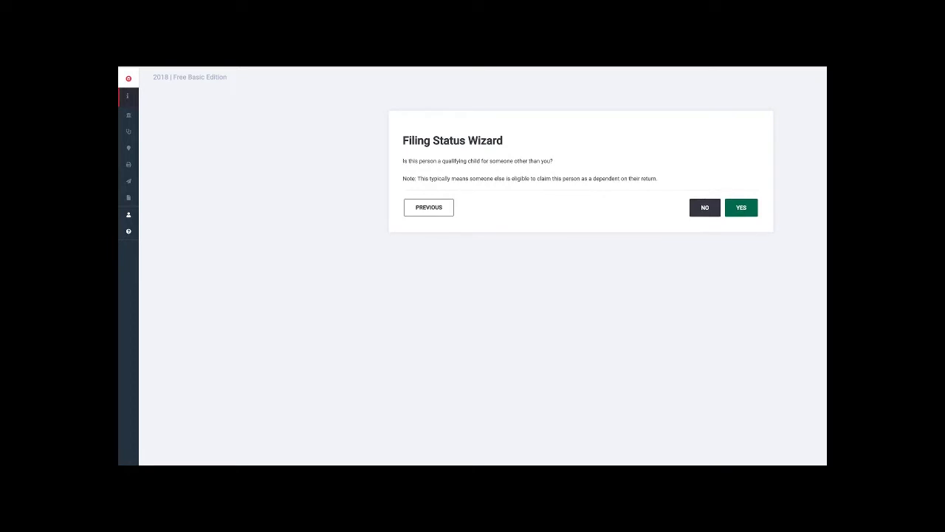
left_click(704, 208)
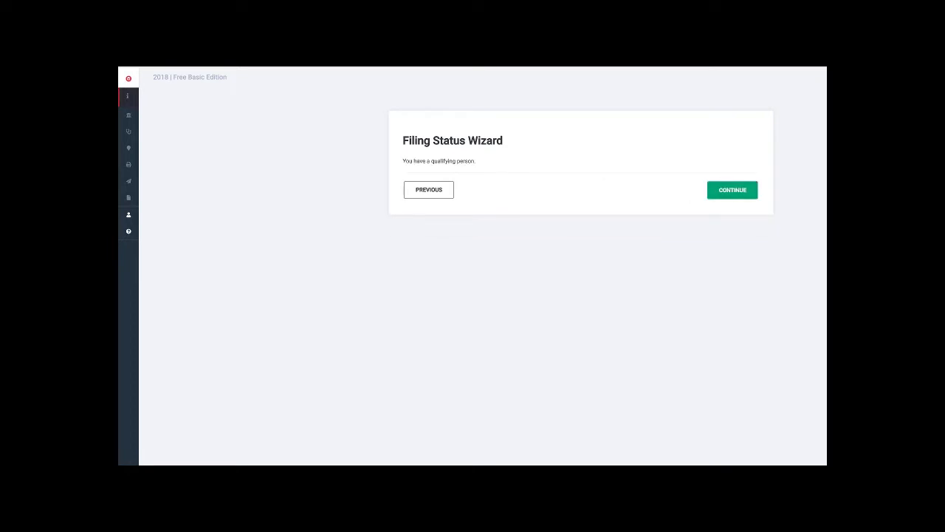
- Answer No to the multiple support agreement question, finish the wizard and accept Head of Household as the filing status
left_click(733, 190)
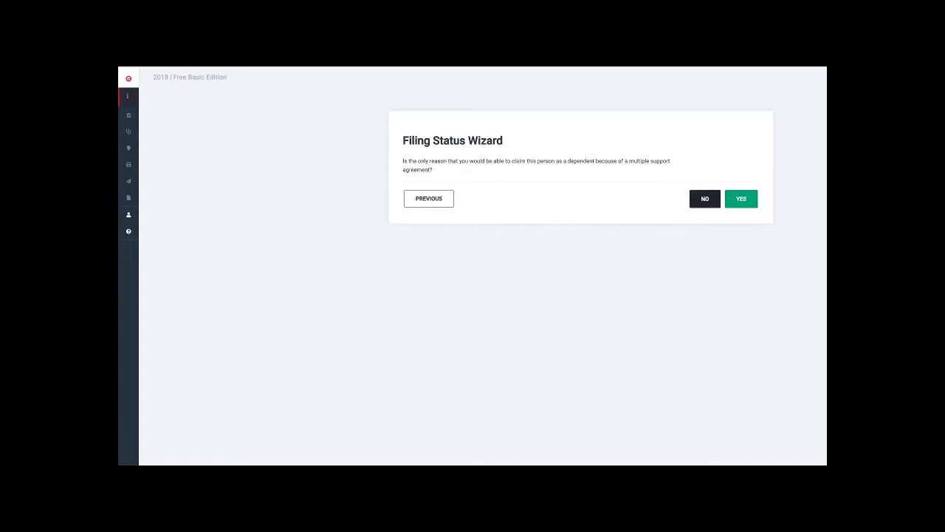
left_click(704, 198)
left_click(734, 189)
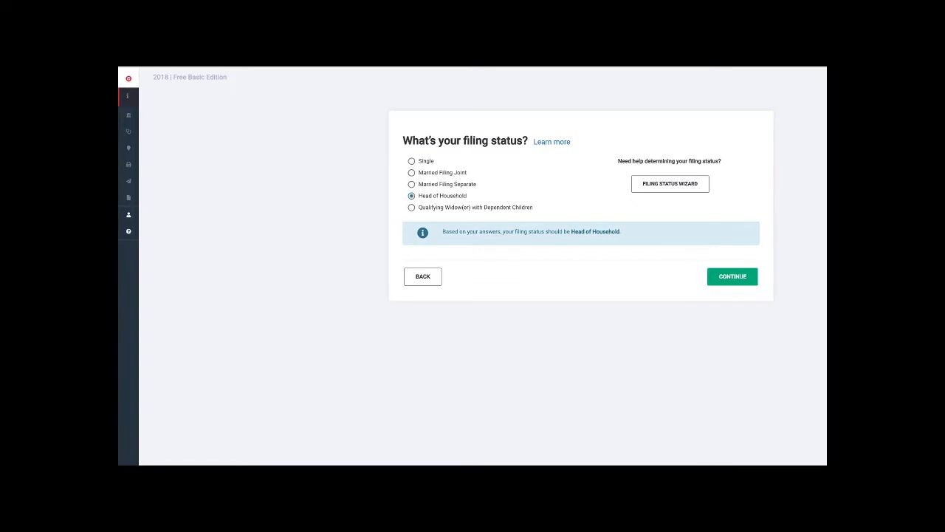
left_click(733, 276)
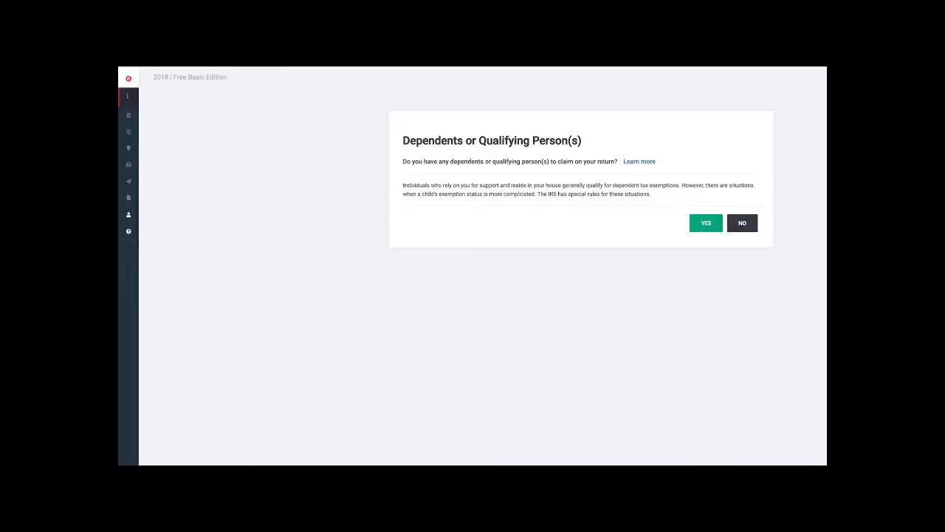
- Choose to claim a dependent on the return and enter the child's first and last name
left_click(742, 223)
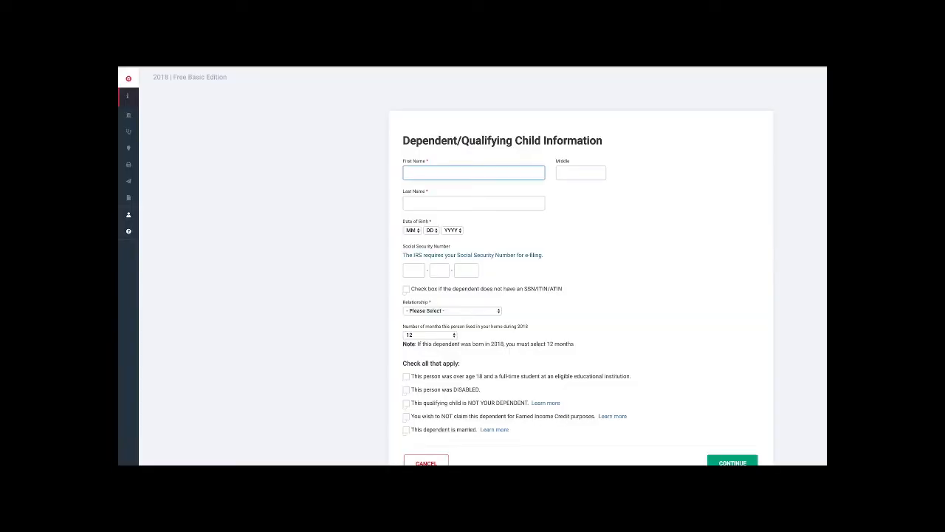
type("ABCDE")
key("Tab")
key("Tab")
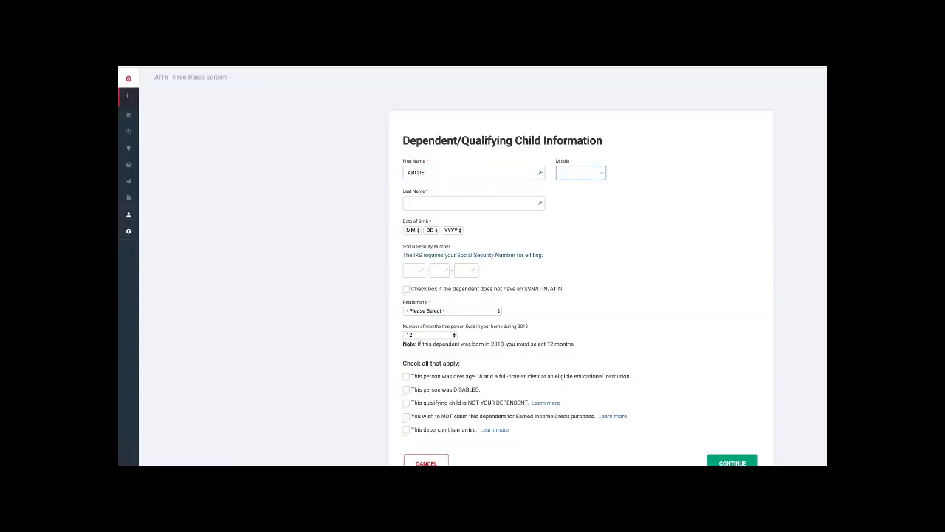
type("Smith")
- Enter the dependent's date of birth and Social Security number
key("Tab")
key("2")
key("Tab")
key("1")
key("Tab")
key("2")
key("0")
key("1")
key("7")
key("Tab")
type("333")
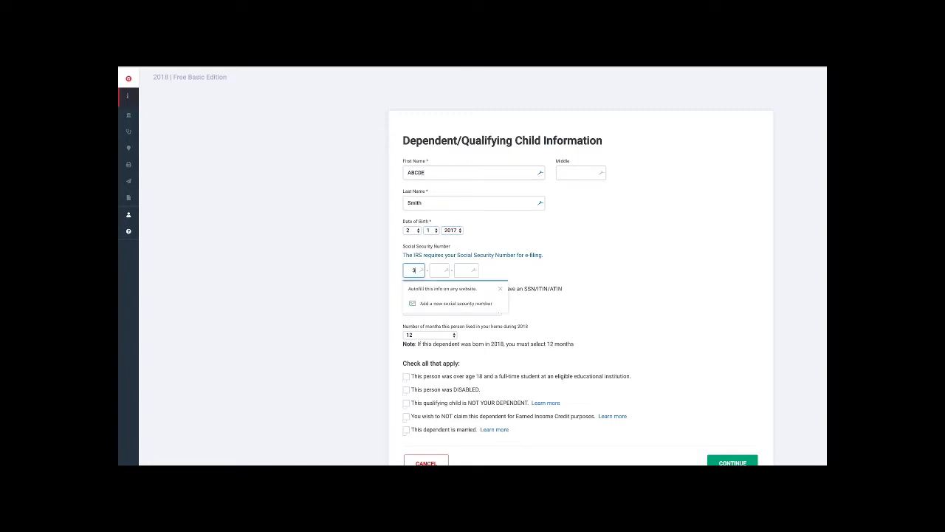
type("8383")
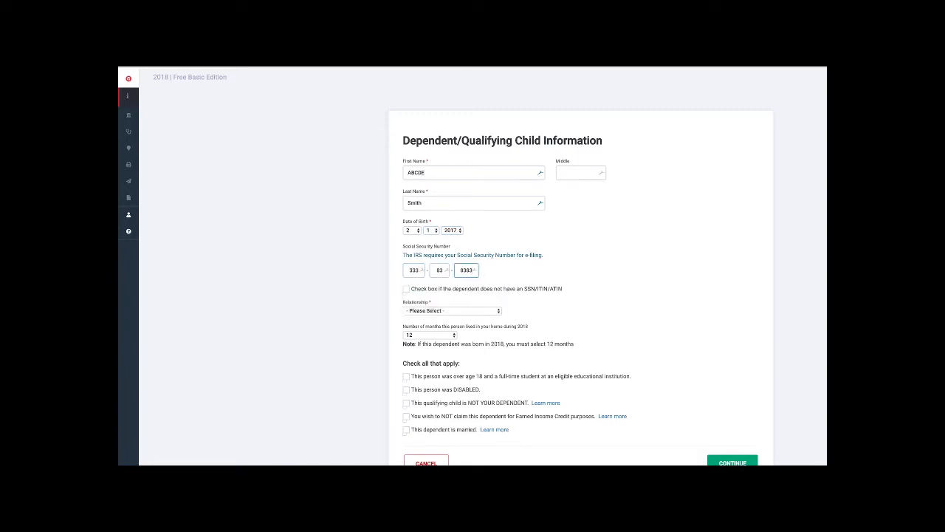
- Set the dependent's relationship to Daughter and save the dependent with 12 months lived in the home
key("Tab")
key("d")
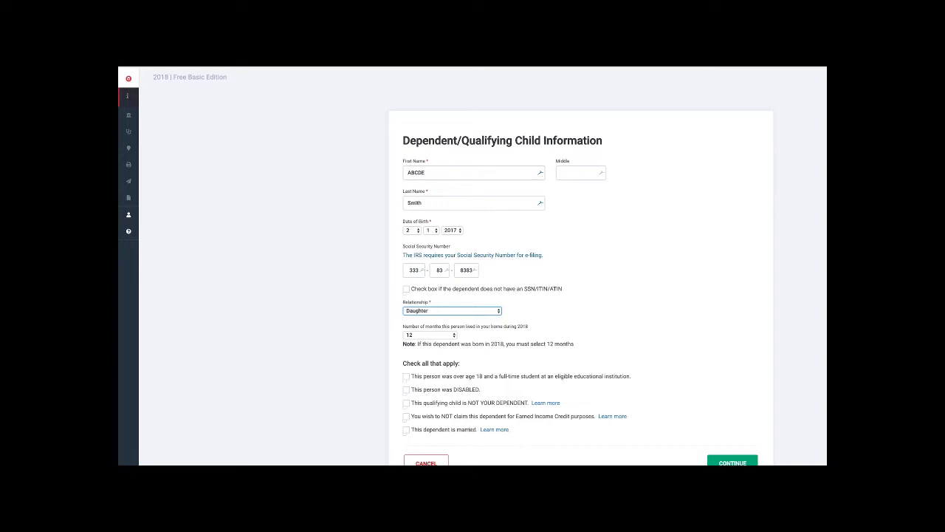
left_click(733, 461)
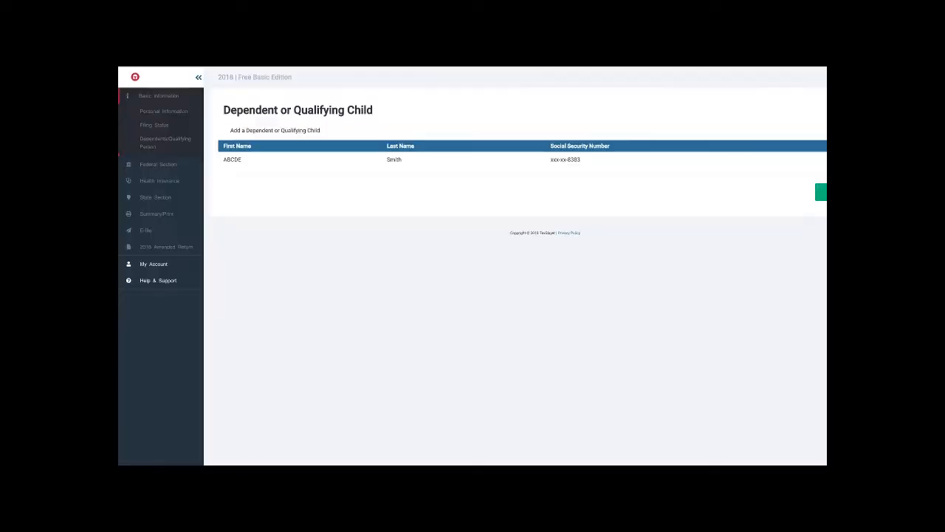
- Finish the dependents section and add the W-2, Wages and Salaries form to the return using Quick File
left_click(821, 192)
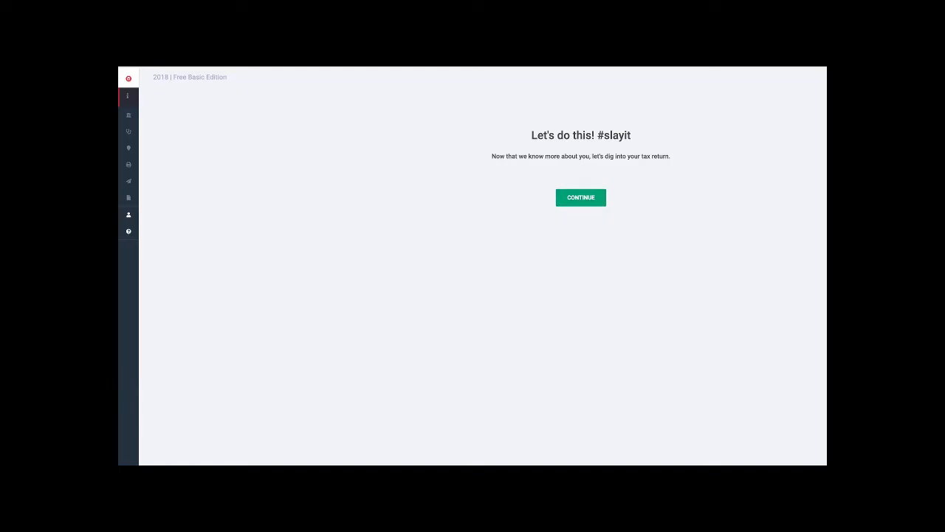
left_click(580, 197)
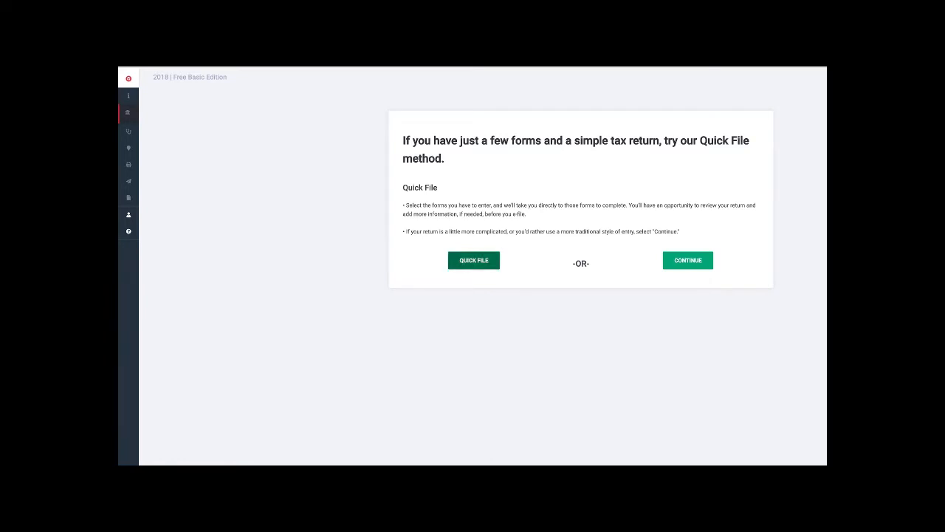
left_click(474, 260)
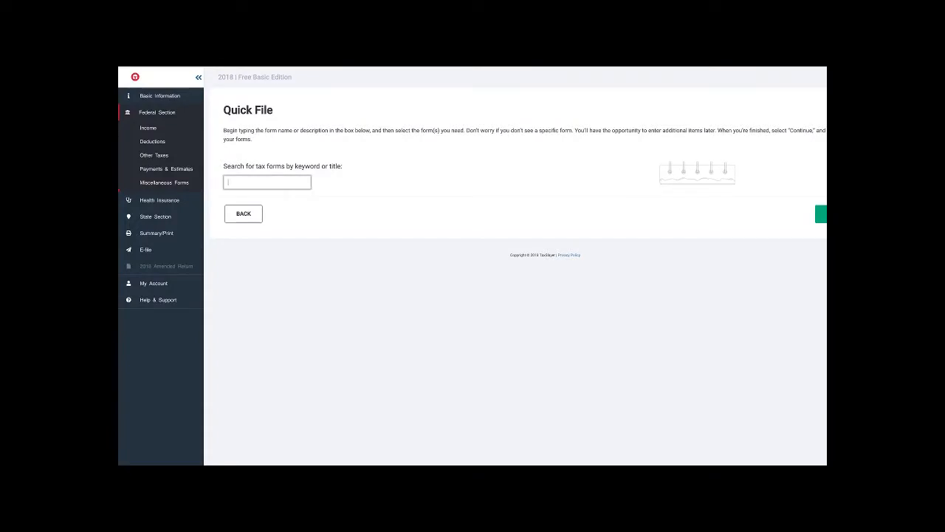
type("W2")
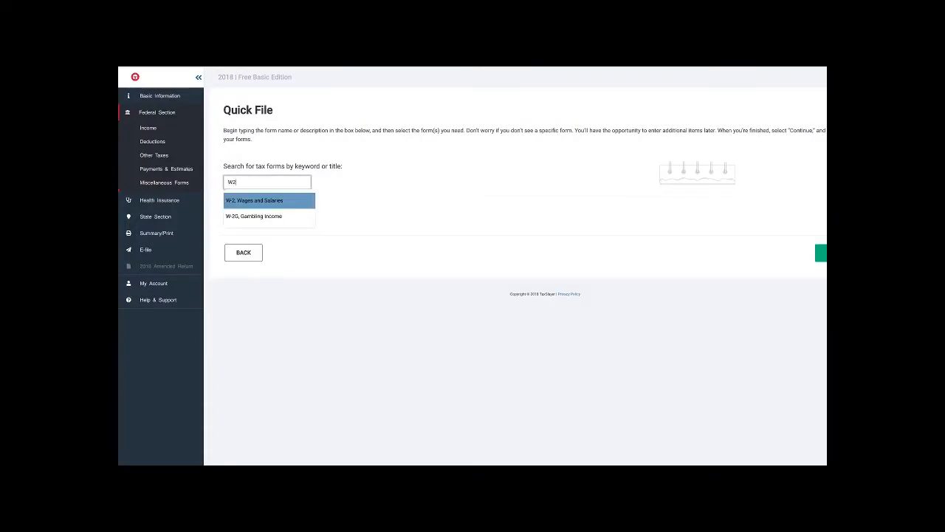
key("Return")
key("Return")
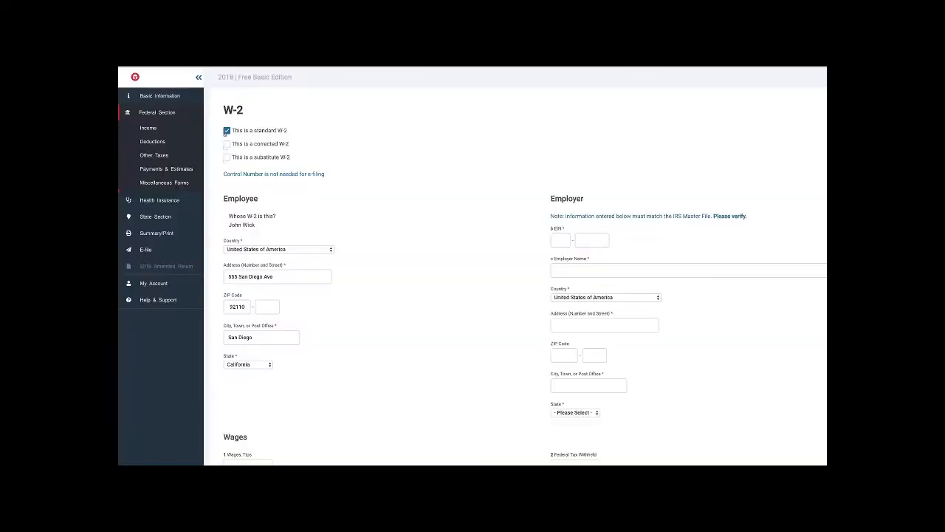
- Enter the employer's EIN on the W-2 and set the employer name to San Diego Company
left_click(560, 240)
left_click(592, 240)
type("0215111")
left_click(556, 270)
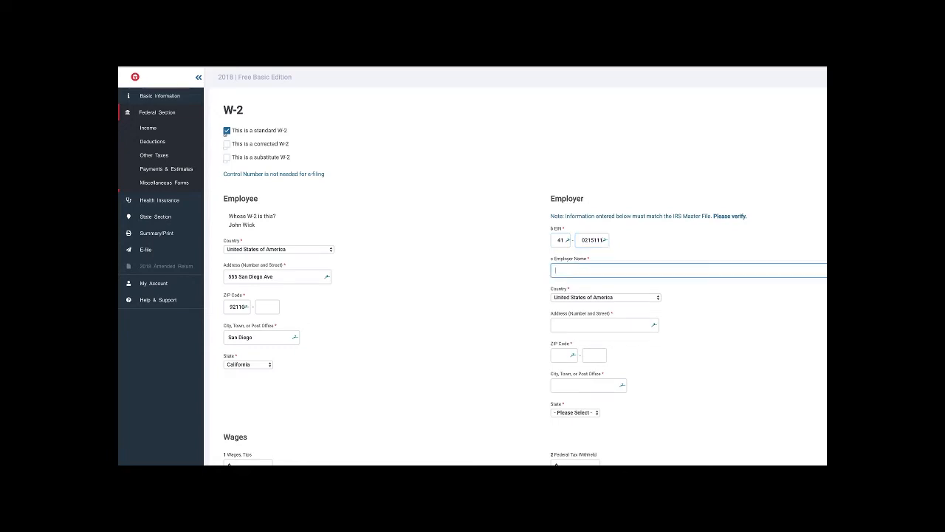
type("San Diego Company")
key("Tab")
key("Tab")
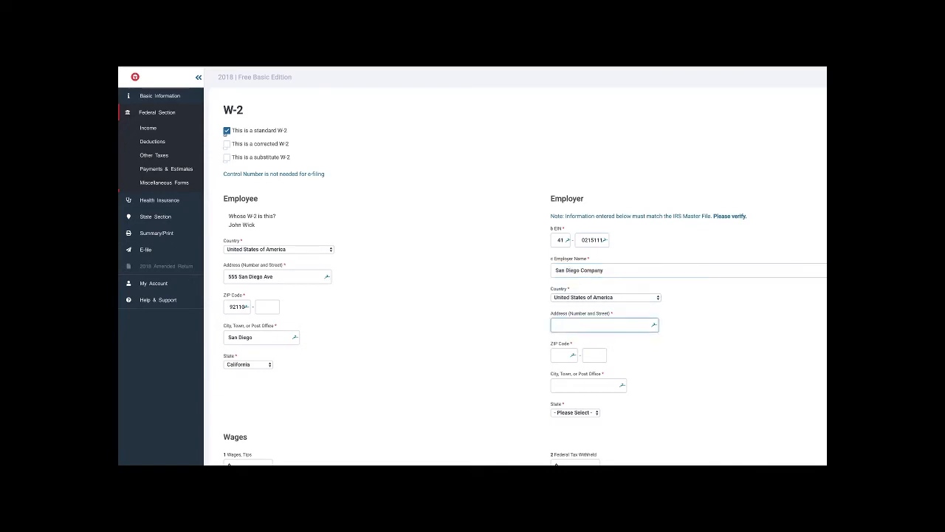
- Fill in the employer's street address and ZIP code on the W-2, accepting the city and state
type("5556 San Diego Ave")
key("Tab")
type("92110")
key("Tab")
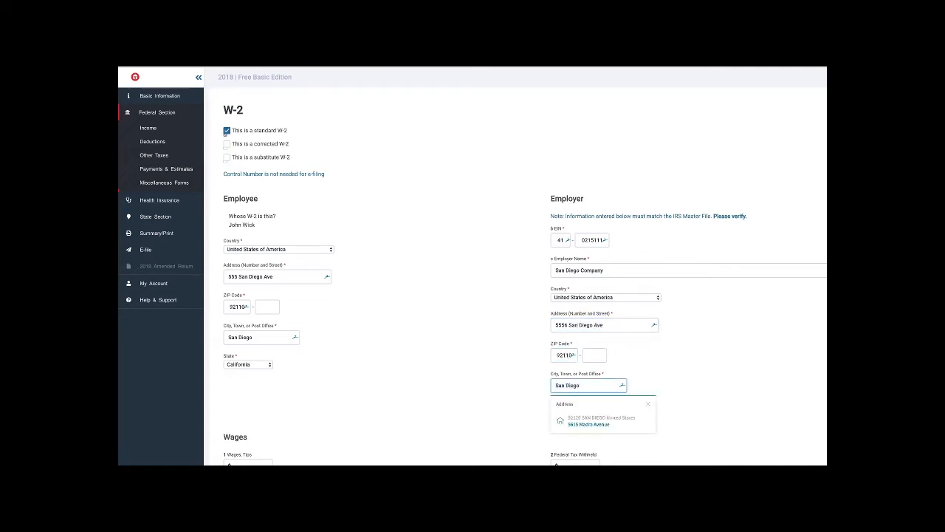
key("Tab")
key("Tab")
scroll(516, 276, "down", 1)
scroll(515, 276, "down", 1)
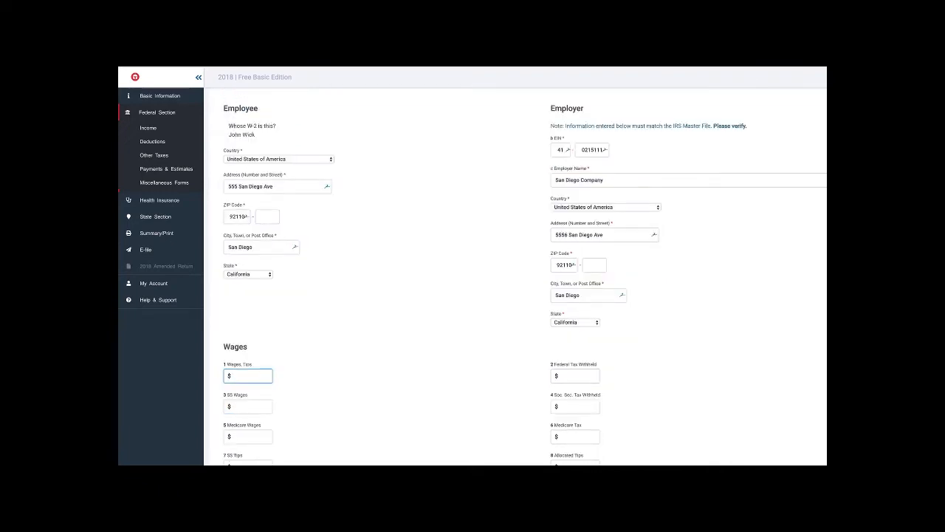
- Enter W-2 wages of 51350 in box 1 and federal tax withheld of 5850 in box 2
type("51350")
key("Tab")
type("5850")
key("Tab")
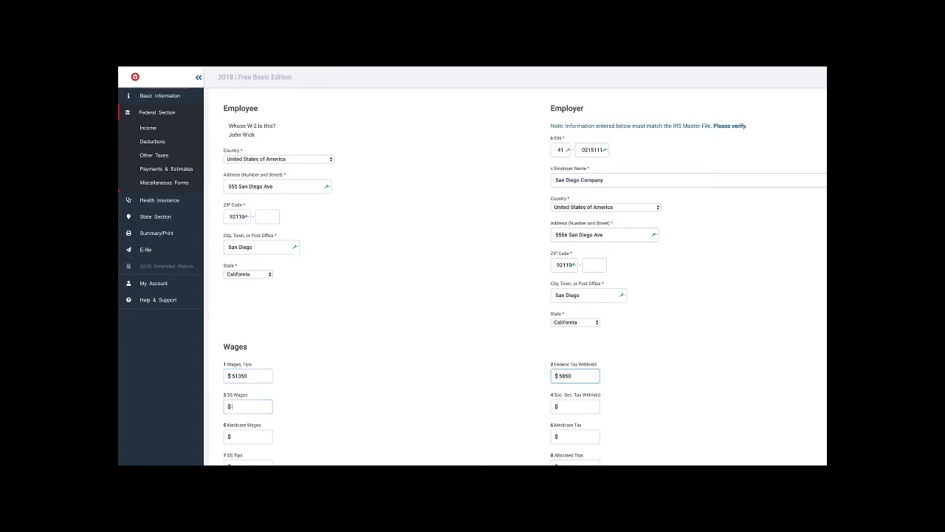
- Enter Social Security wages of 68799 with 4266 tax withheld, and Medicare wages of 68799 with 998 tax
type("68799")
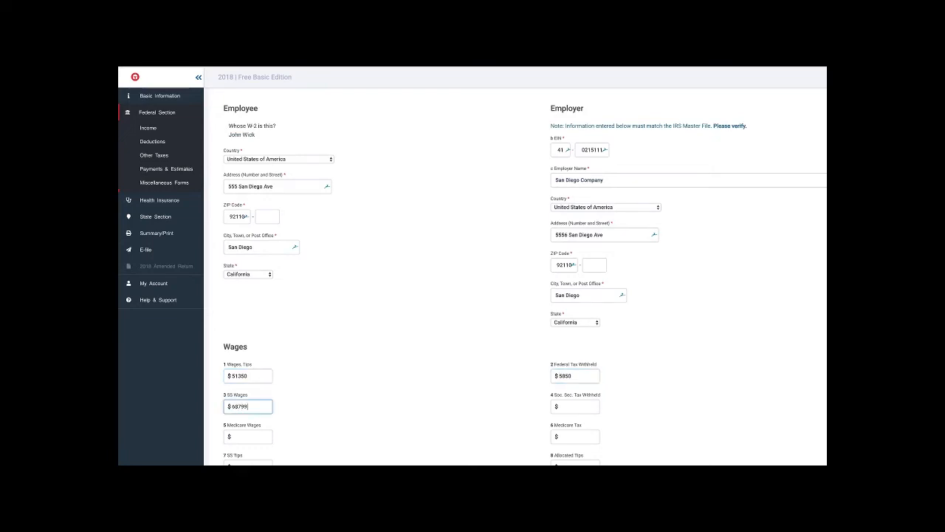
key("Tab")
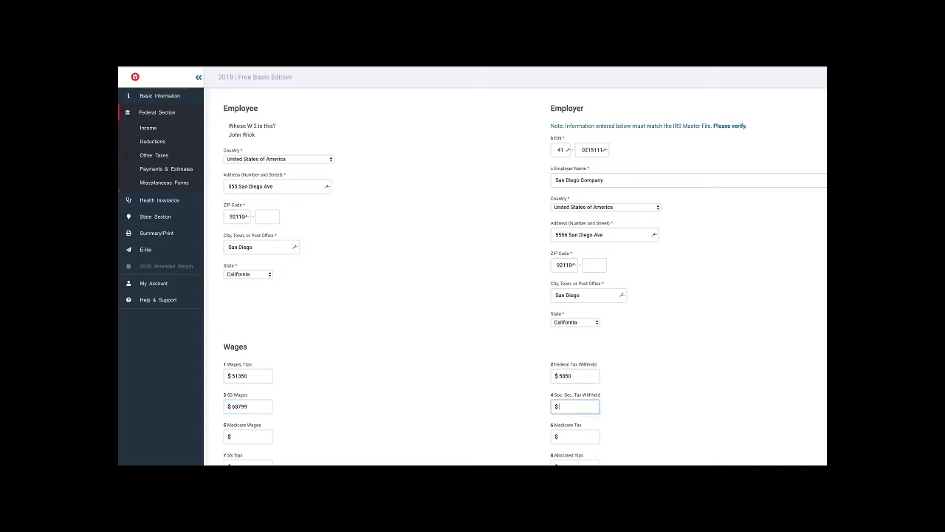
type("4266")
key("Tab")
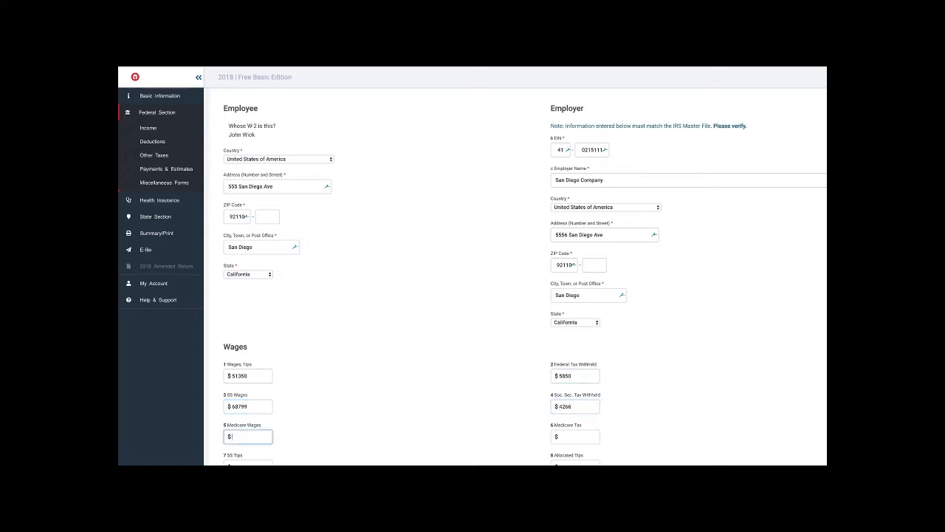
type("68799")
key("Tab")
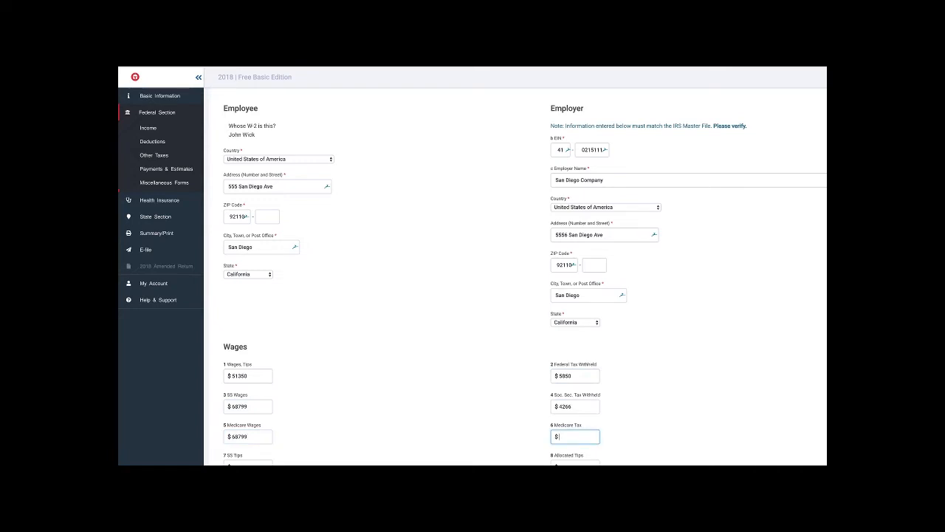
type("998")
scroll(525, 277, "down", 3)
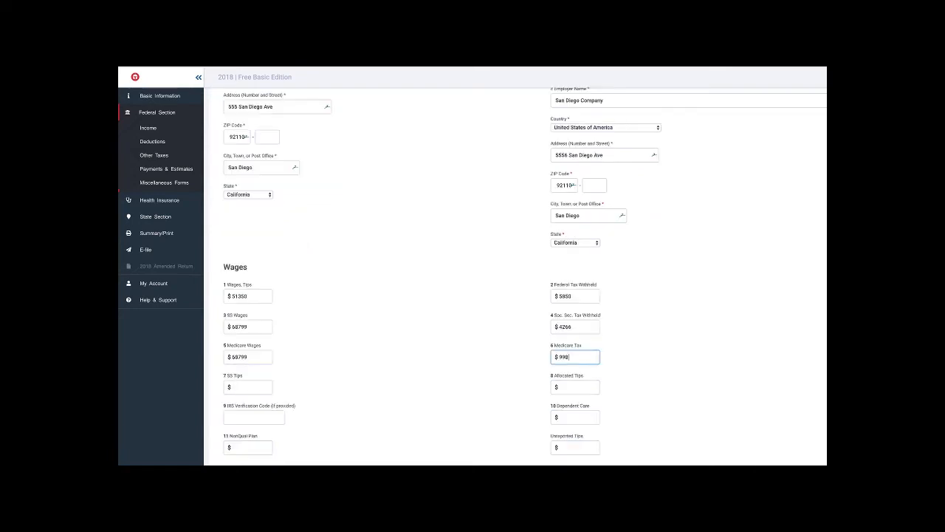
scroll(443, 277, "down", 1)
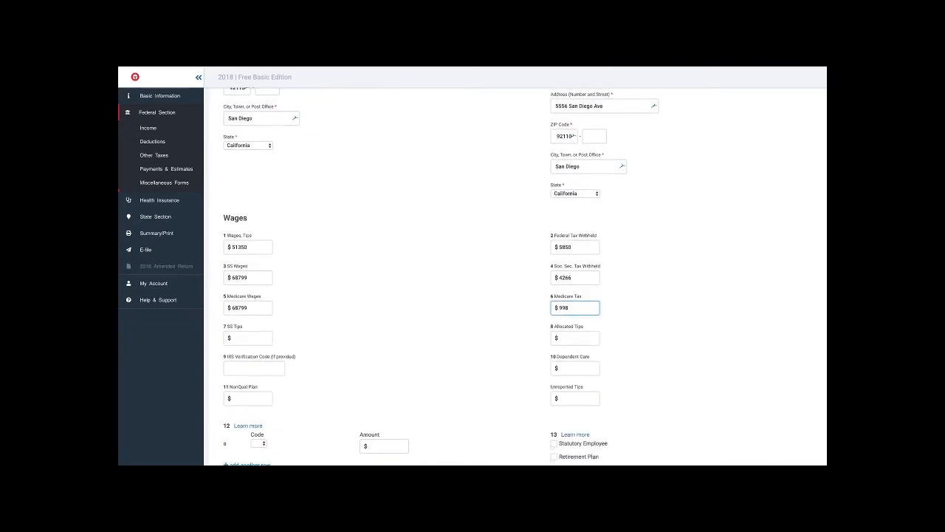
- Fill W-2 box 12 with two rows: code C for 21.13 and code D for 17449
left_click(259, 443)
left_click(249, 464)
left_click(258, 443)
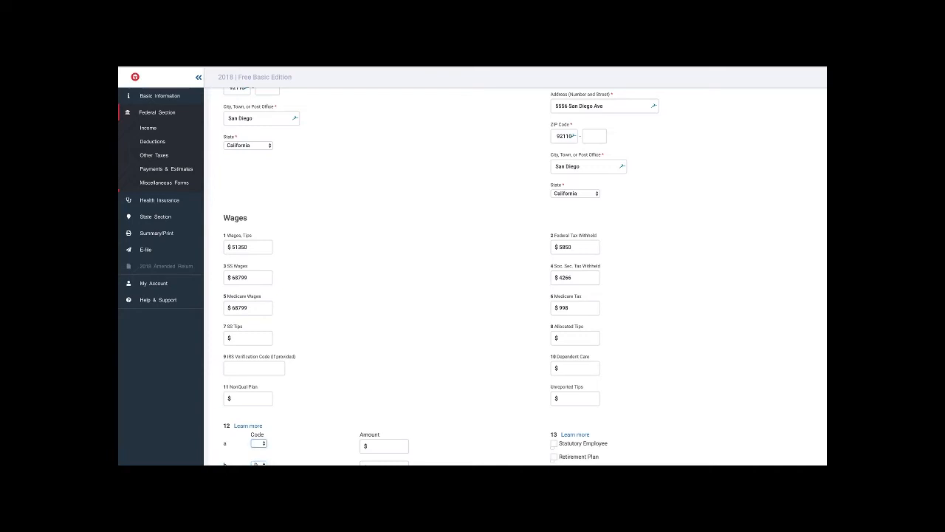
key("c")
key("Tab")
type("21.13")
key("Tab")
- Mark Retirement Plan in box 13, enter CA SDI of 688 in box 14, and save the W-2 statement
left_click(553, 456)
scroll(473, 295, "down", 2)
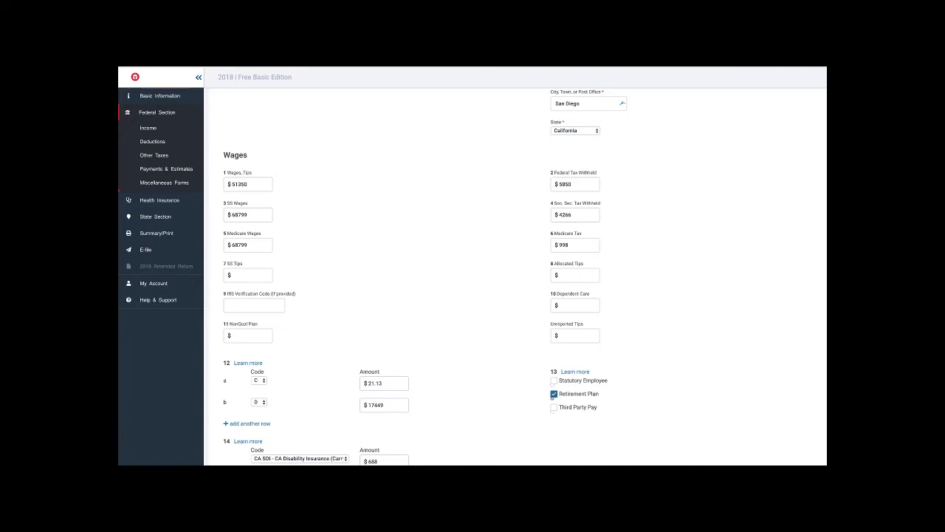
scroll(517, 295, "down", 2)
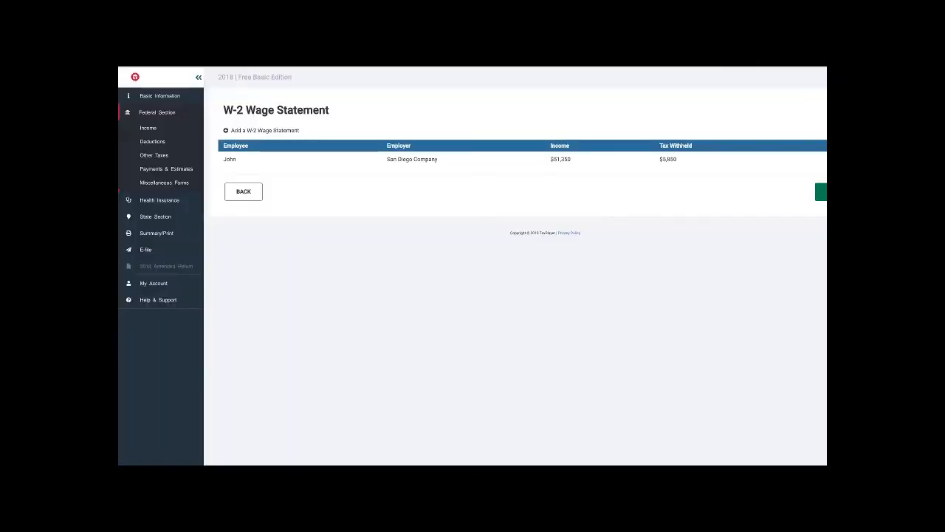
left_click(821, 192)
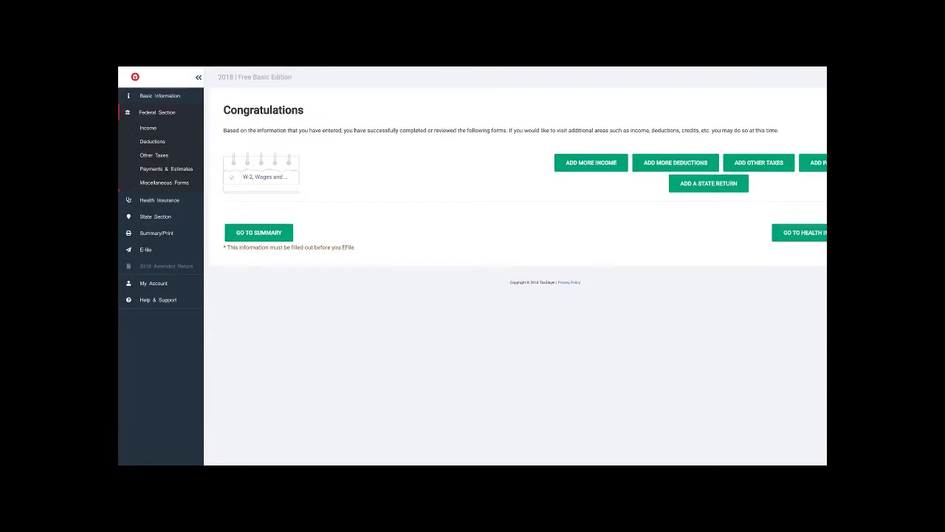
- Add more income and start an Interest Income, Form 1099-INT entry under Interest and Dividends
left_click(590, 162)
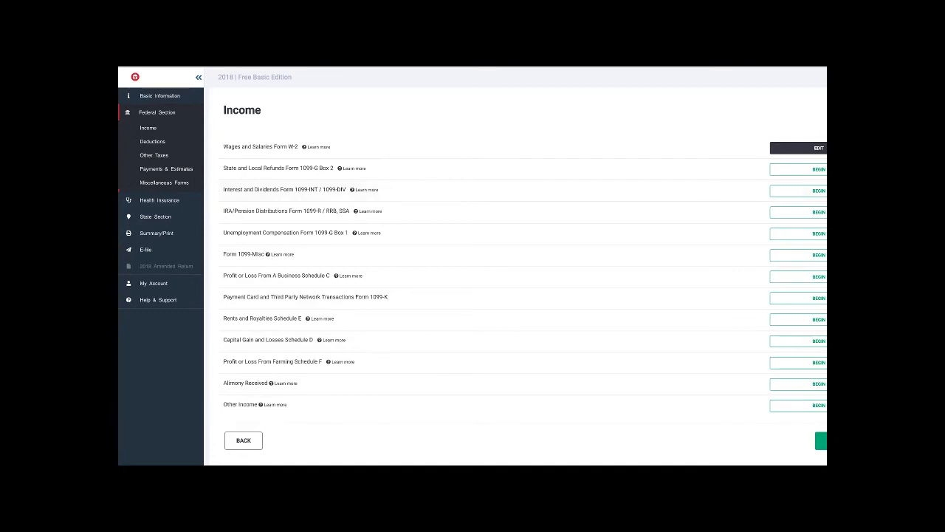
left_click(818, 191)
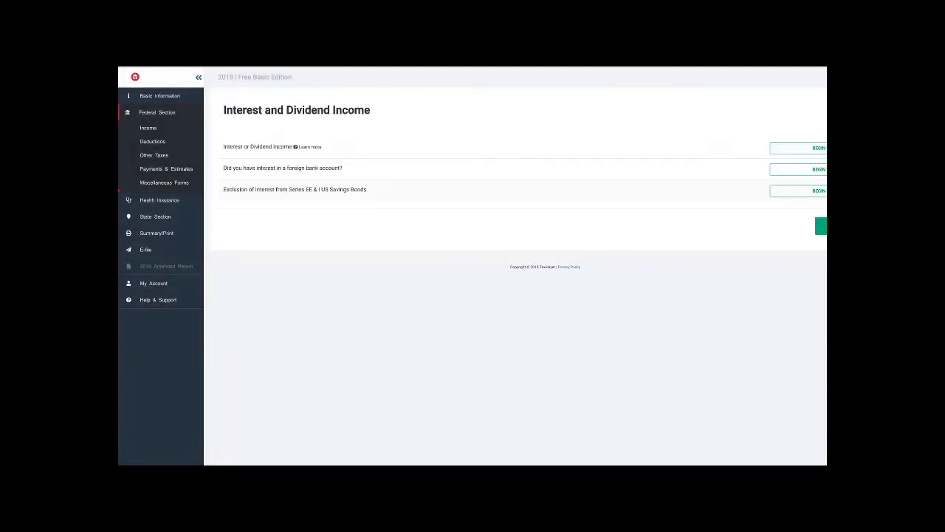
left_click(818, 148)
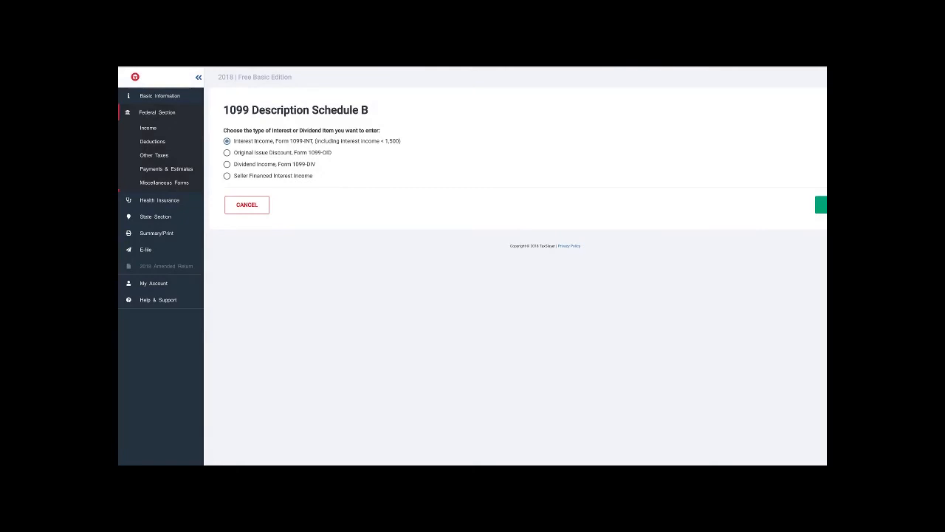
left_click(821, 205)
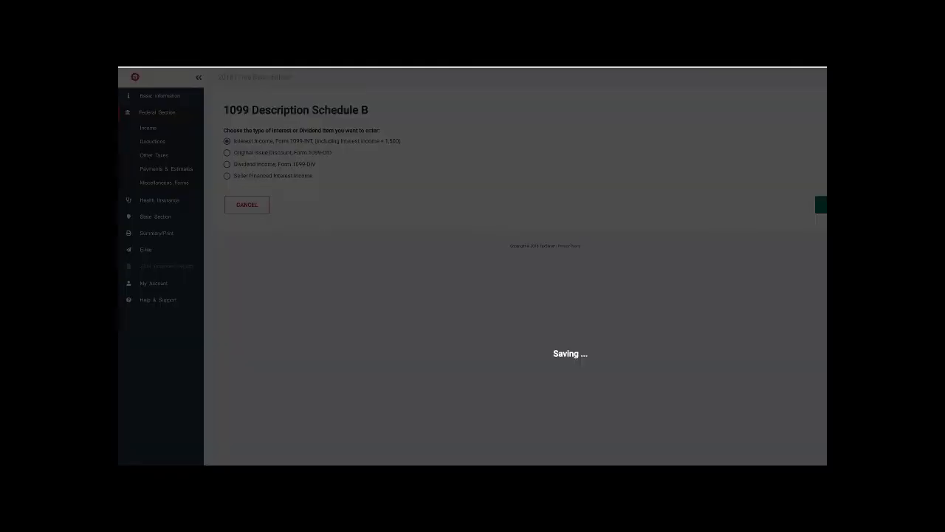
- Enter US Bank as the interest payer and 121 as the box 1 interest income
type("US Bank")
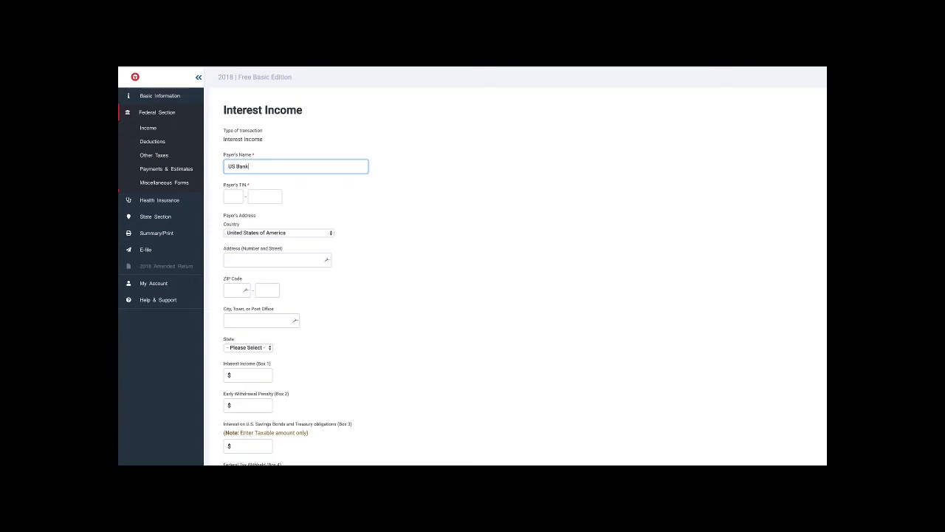
left_click(250, 375)
type("121")
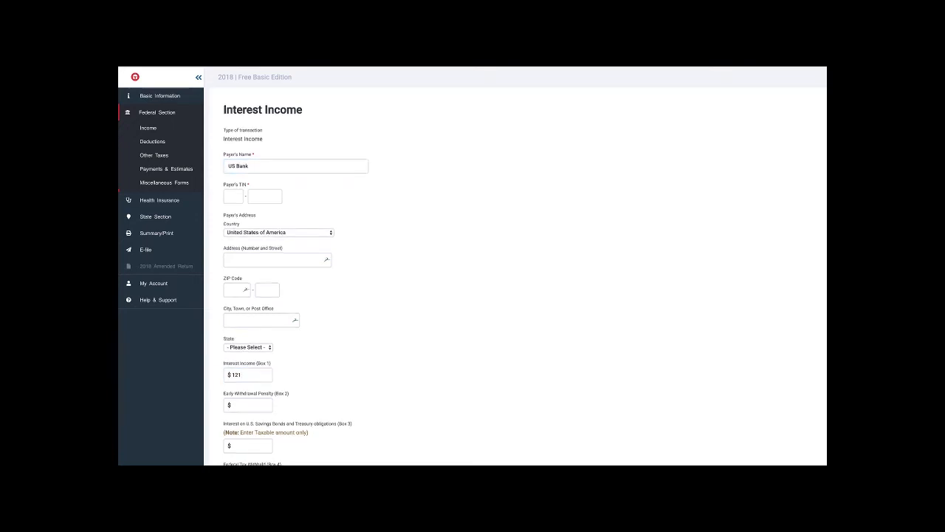
scroll(473, 295, "down", 10)
key("Return")
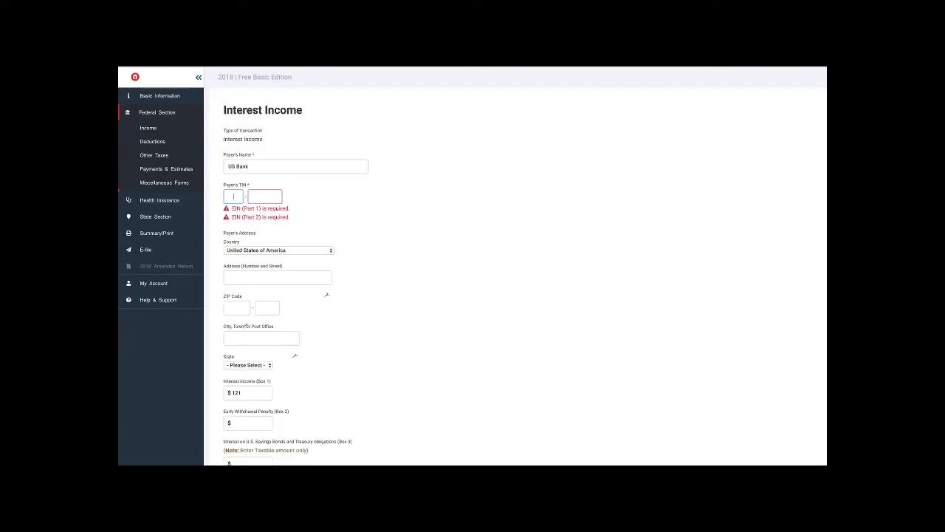
- Fill in the payer's TIN and save the interest income entry
type("424242")
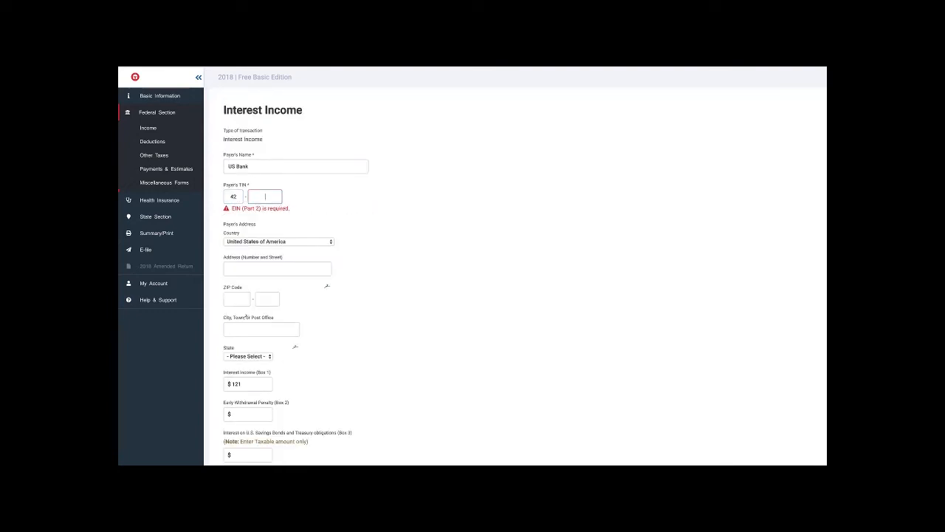
type("58")
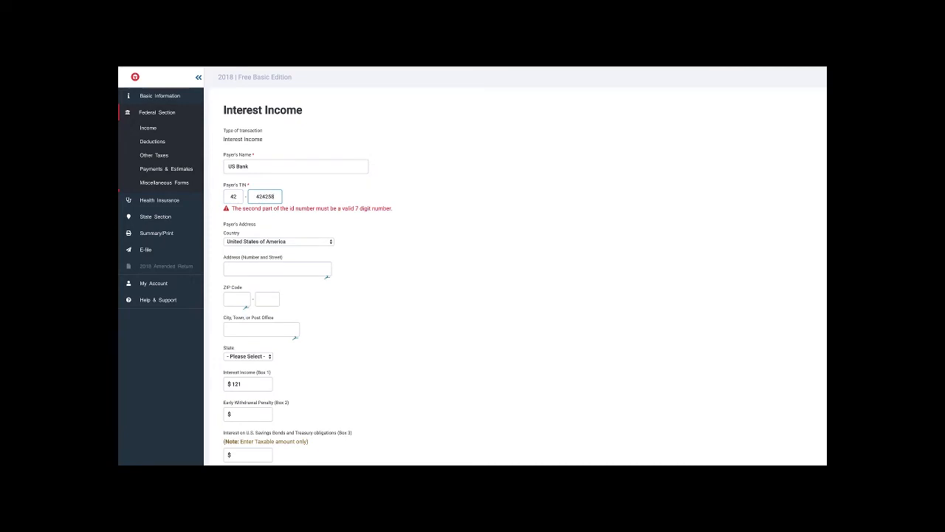
type("4")
scroll(473, 276, "down", 9)
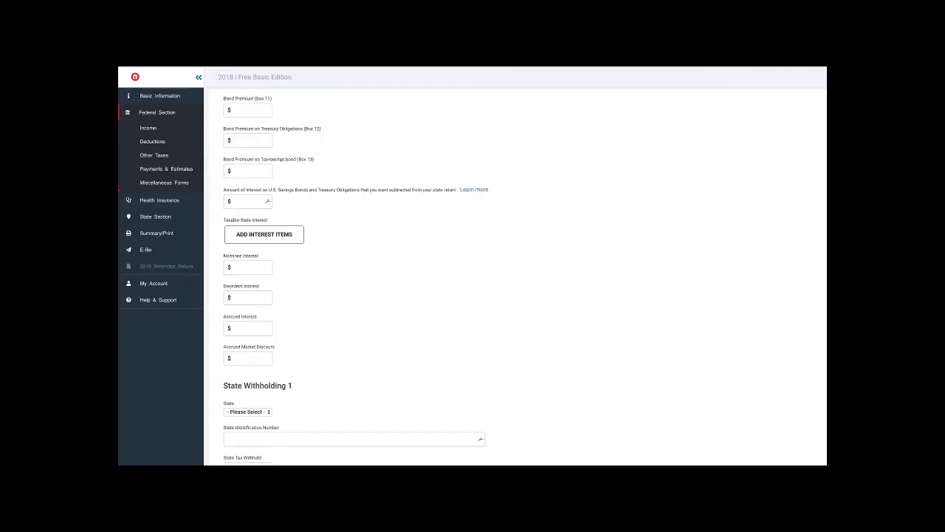
key("Return")
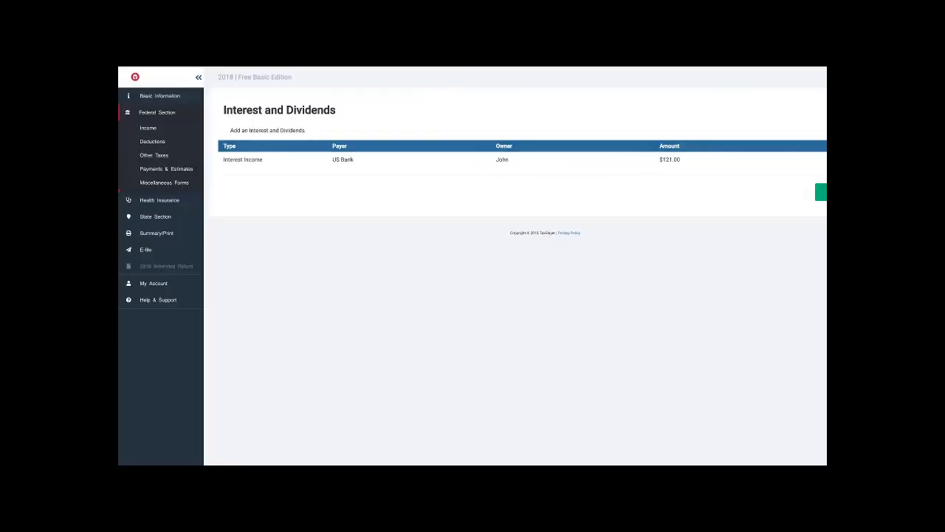
- Leave the interest and income sections and choose to be guided through the deductions
left_click(821, 192)
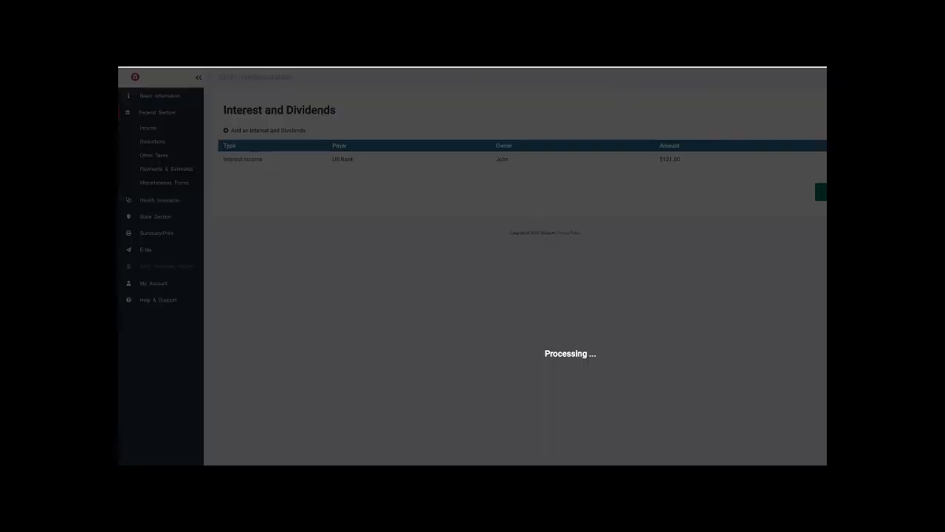
left_click(821, 226)
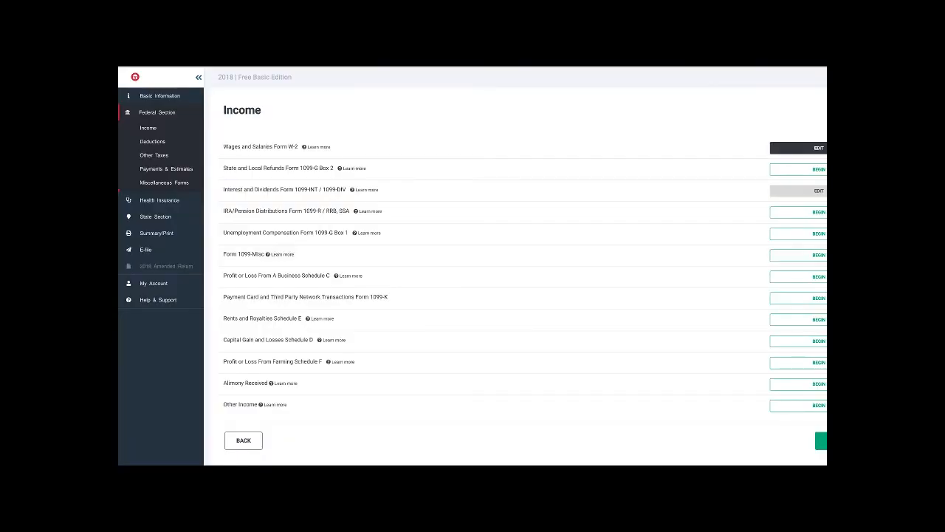
left_click(821, 441)
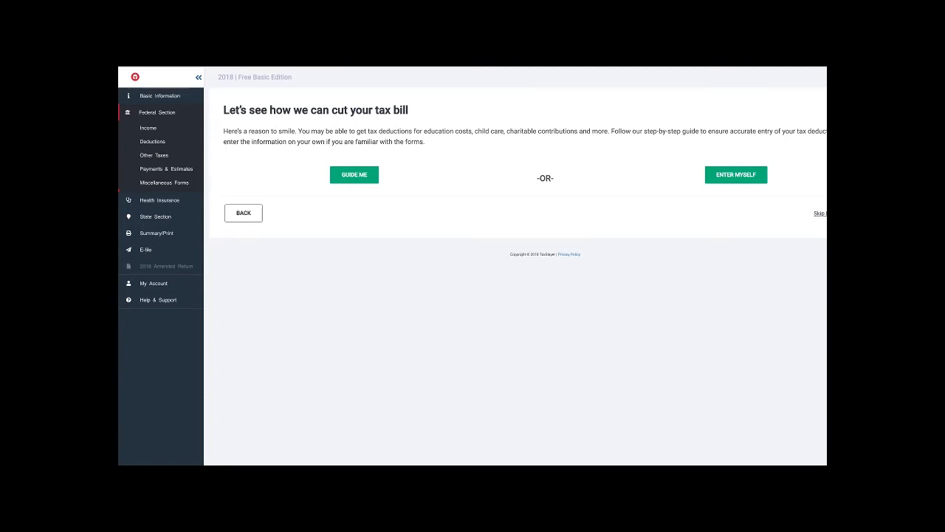
left_click(354, 174)
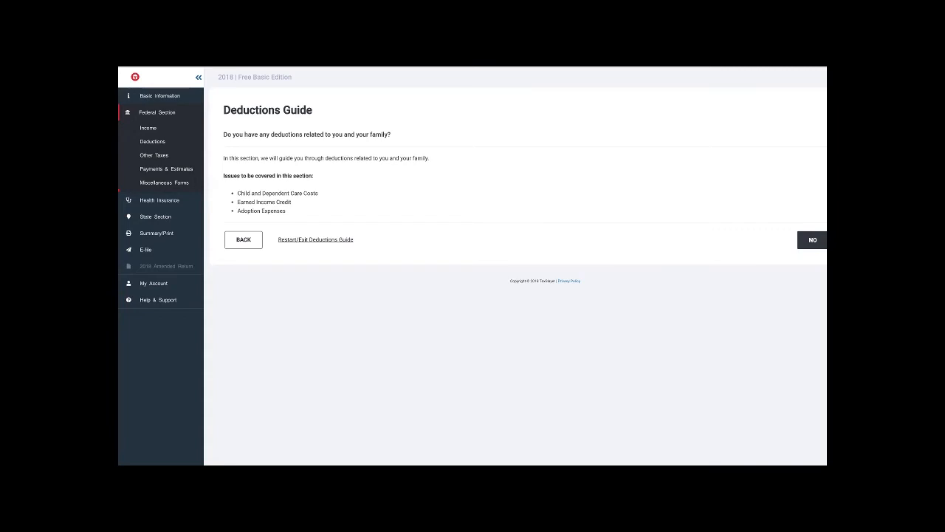
- Choose the family deductions and fill in the child care provider's EIN and the name San Diego Church School on Form 2441
left_click(849, 240)
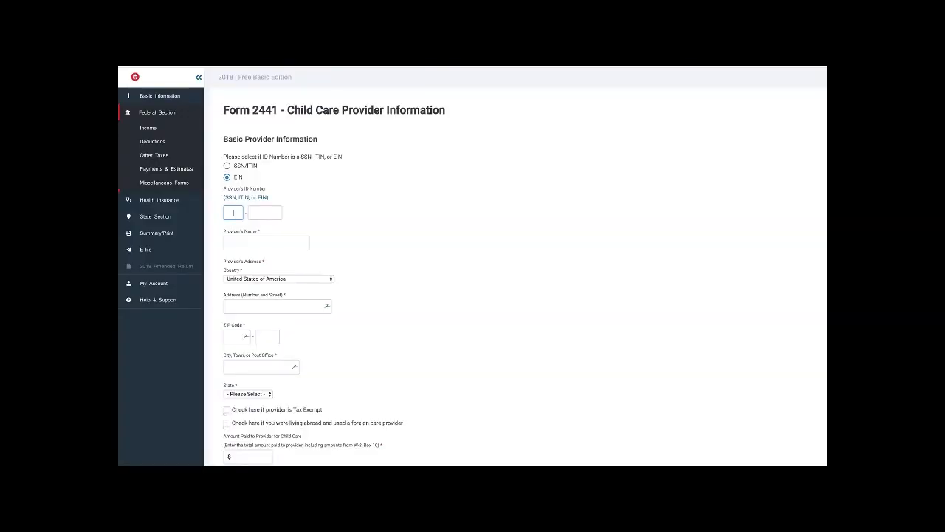
type("7896547")
key("Tab")
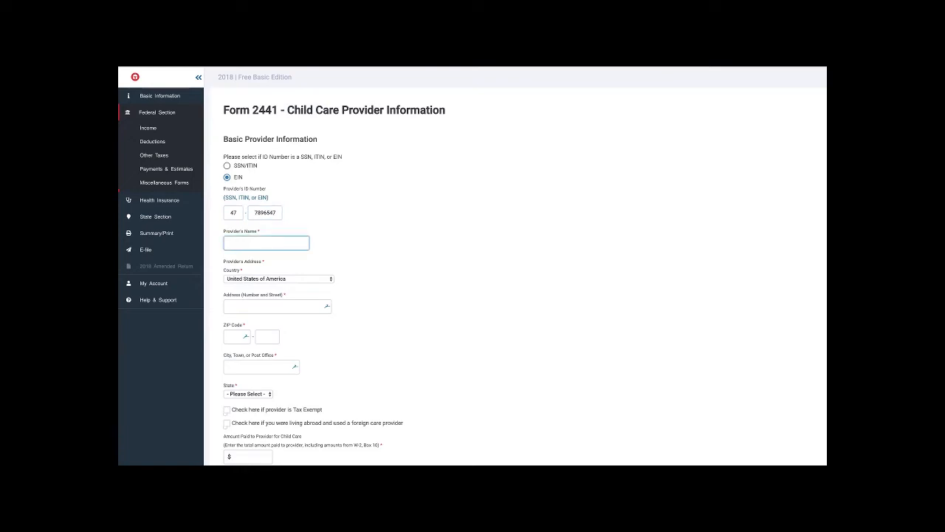
type("San Diego Church School")
- Fill in the child care provider's street address and ZIP code
key("Tab")
key("Tab")
type("55")
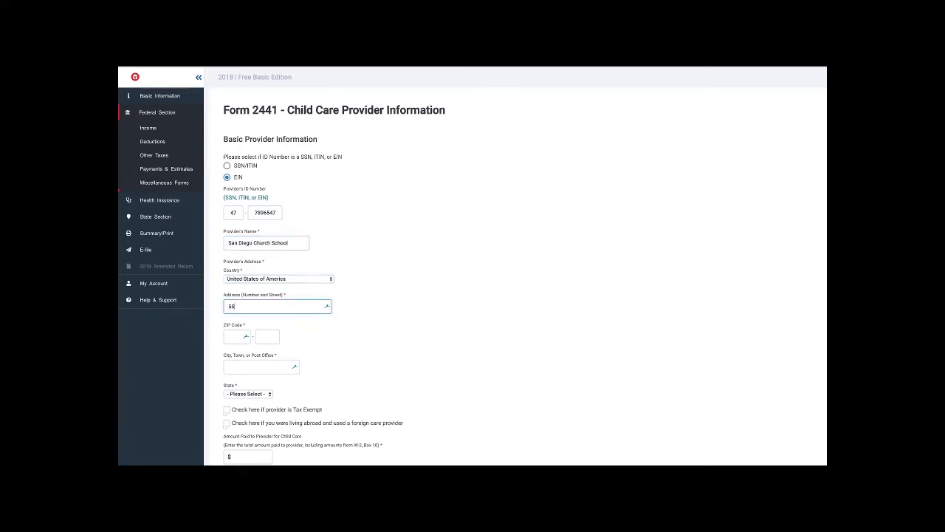
type("54 San Diego Ave")
key("Tab")
type("60")
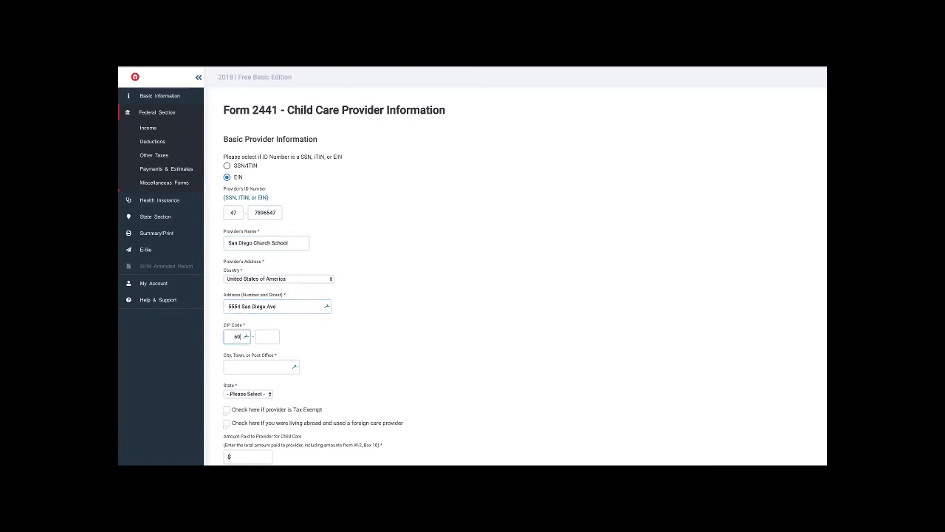
key("BackSpace")
key("BackSpace")
type("92110")
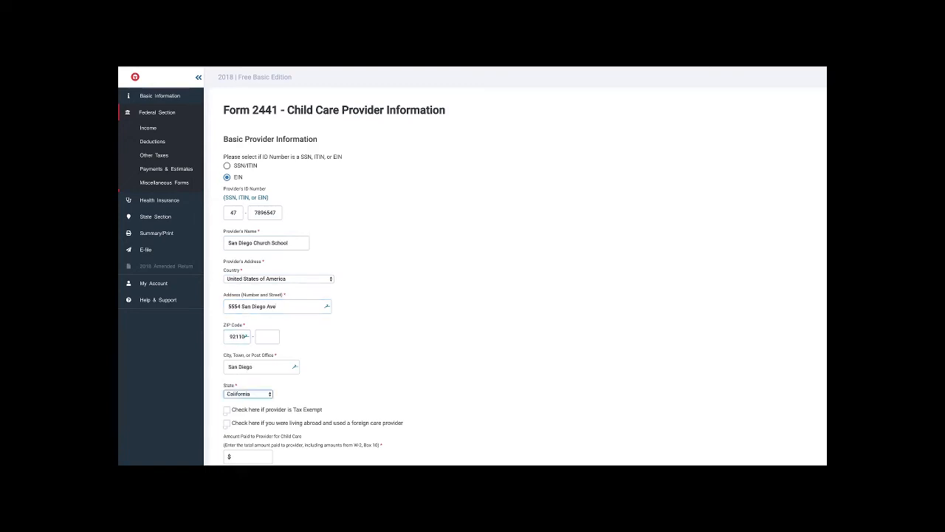
- Enter 5000.00 as the amount paid to the provider for child care and save the provider
key("Tab")
key("Tab")
key("Tab")
type("5000.00")
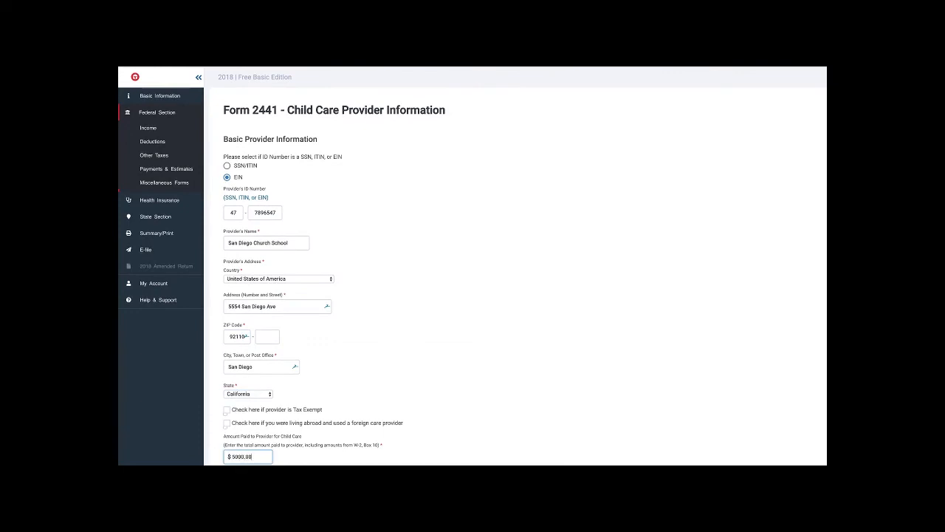
key("Tab")
key("Return")
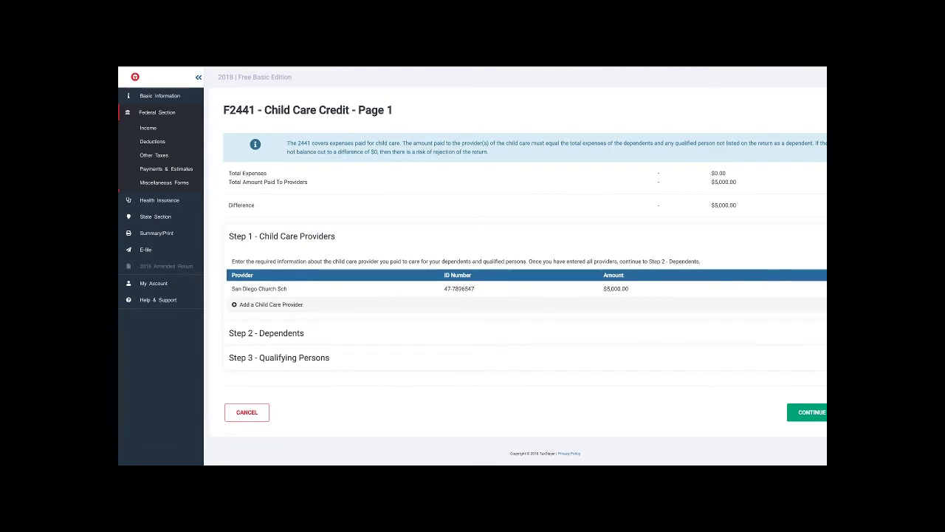
- Enter 5000.00 as the dependent's qualifying child care expenses and save the amount
left_click(267, 335)
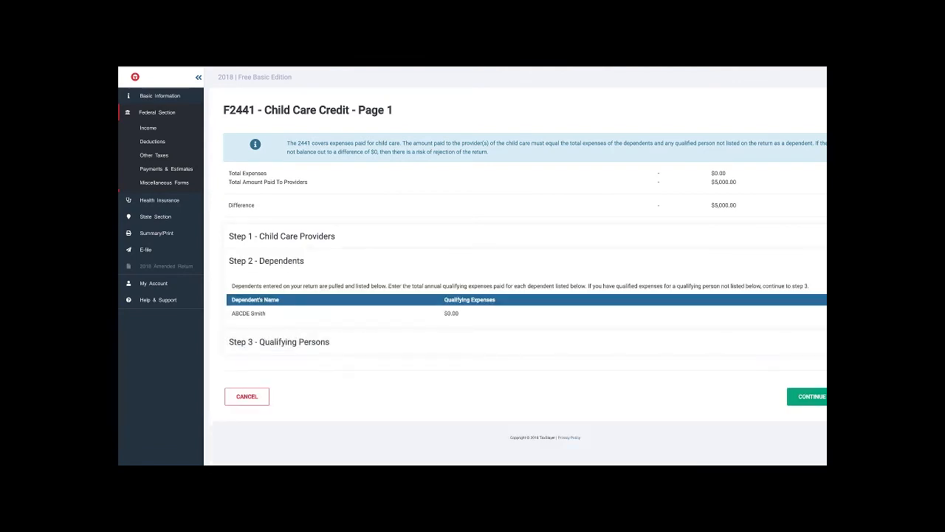
left_click(824, 313)
left_click(248, 168)
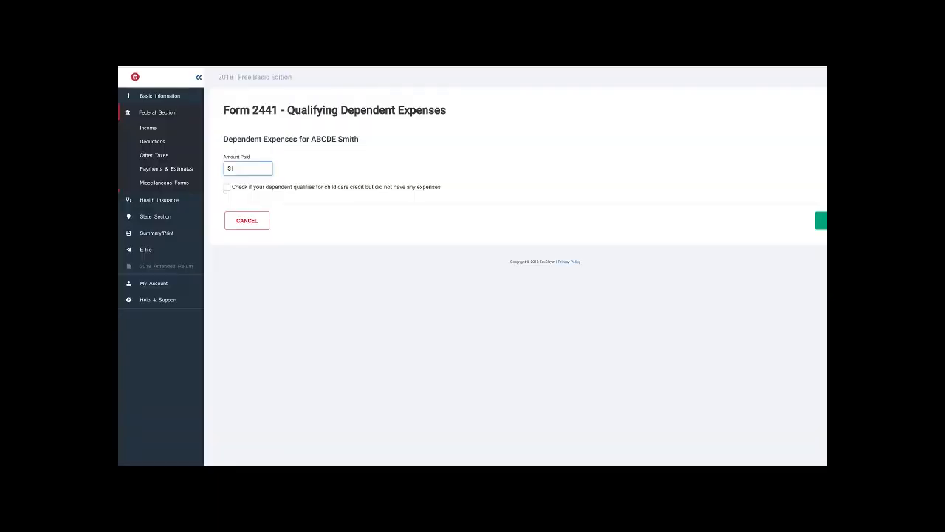
type("5000.00")
left_click(821, 221)
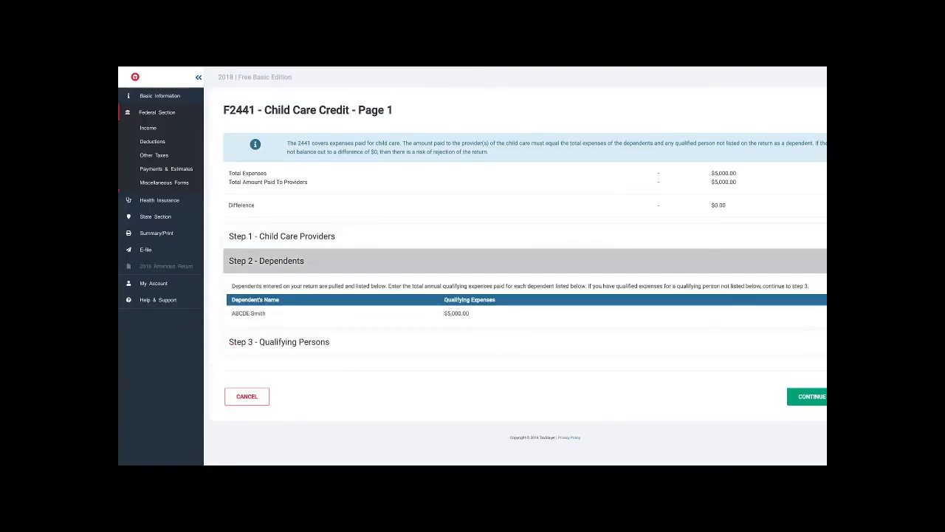
- Check the Qualifying Persons and Child Care Providers sections, and continue to page 2 of the child care credit
left_click(280, 341)
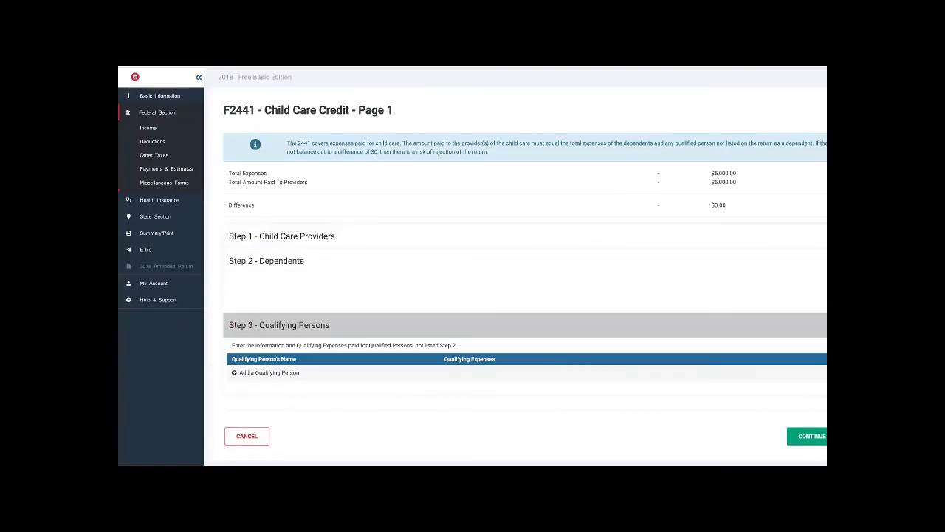
left_click(279, 285)
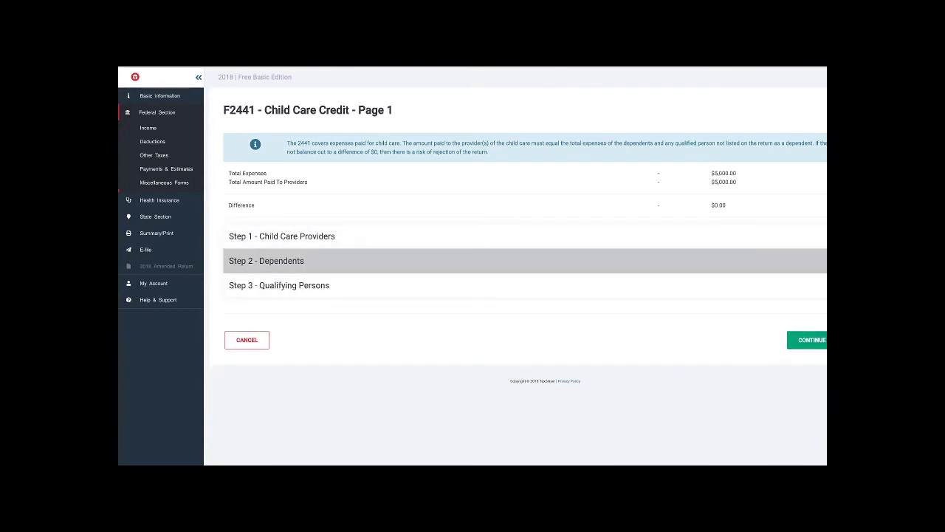
left_click(281, 236)
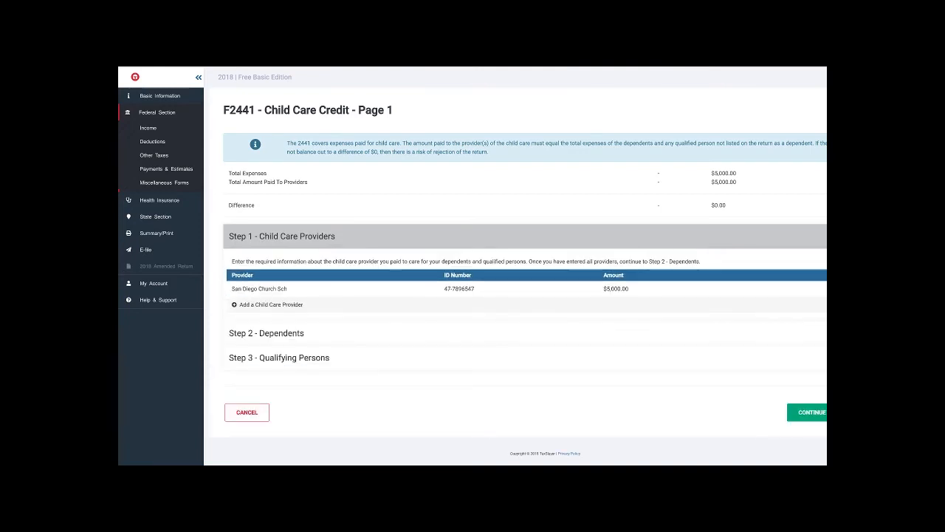
left_click(267, 333)
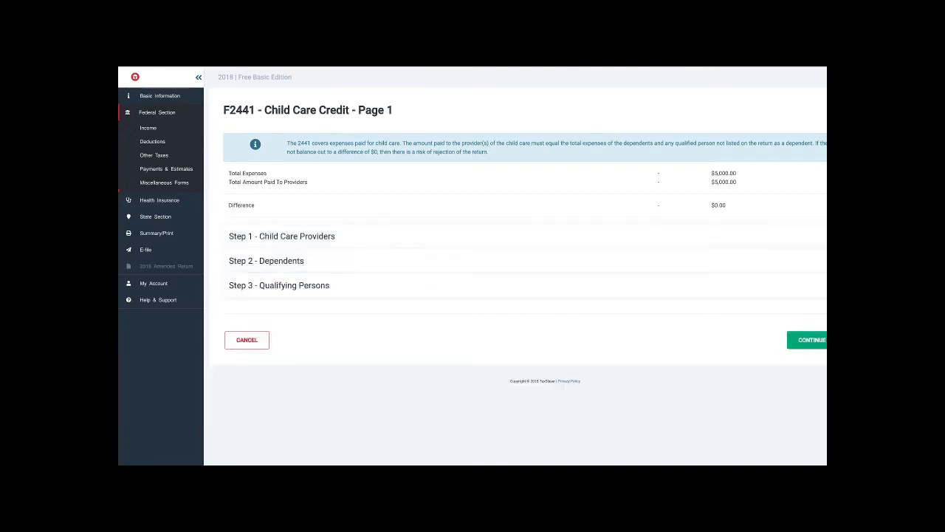
left_click(809, 340)
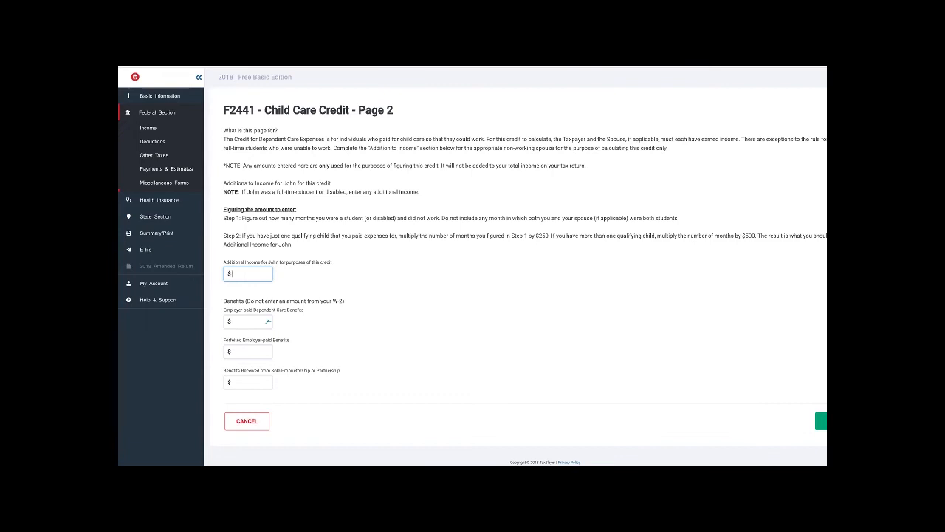
- Finish Form 2441 with additional income and benefits left blank, and choose to adjust the calculated Earned Income Credit
left_click(230, 322)
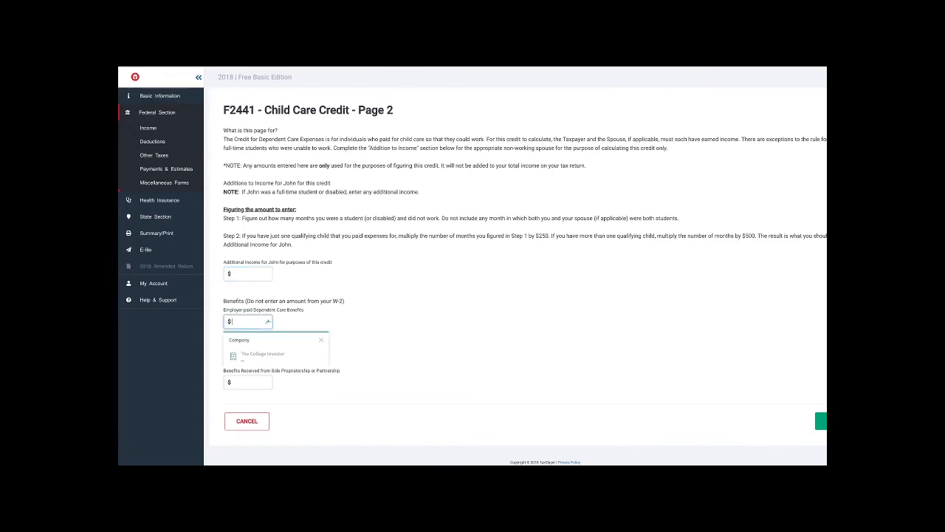
left_click(384, 322)
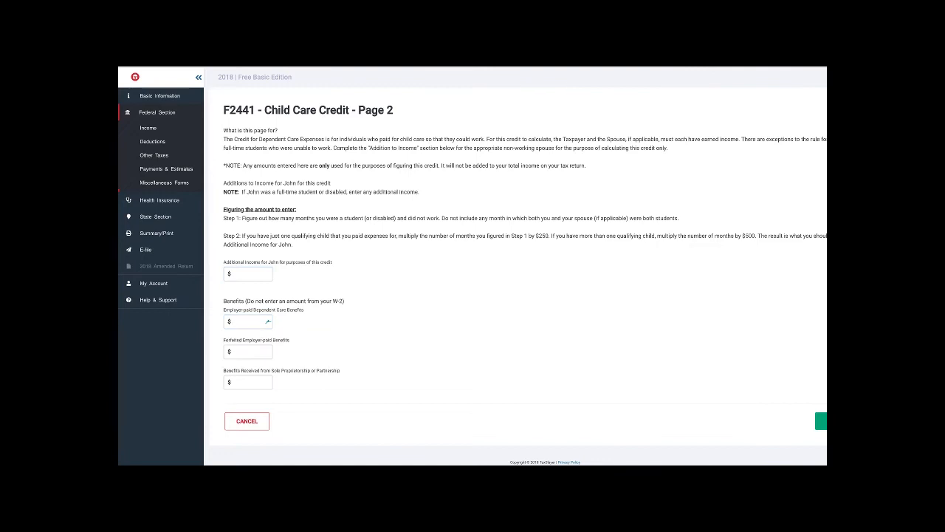
left_click(820, 421)
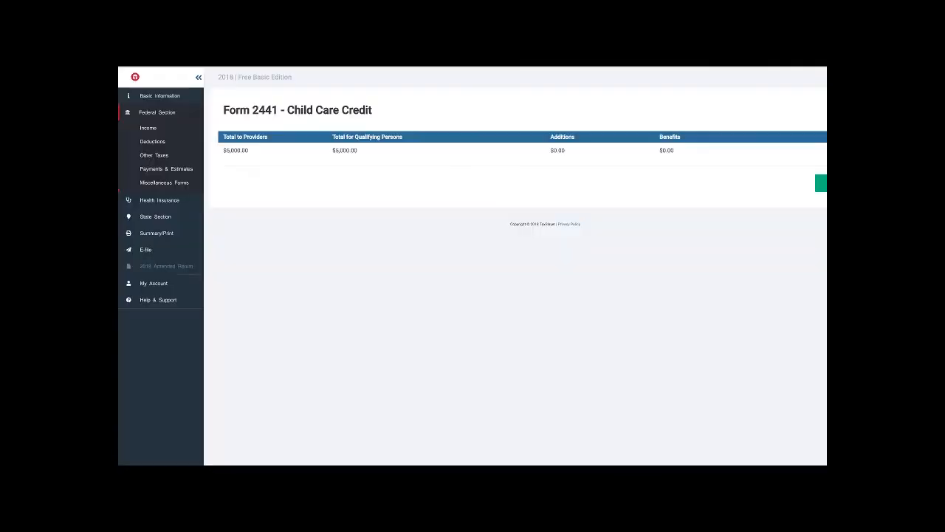
left_click(820, 183)
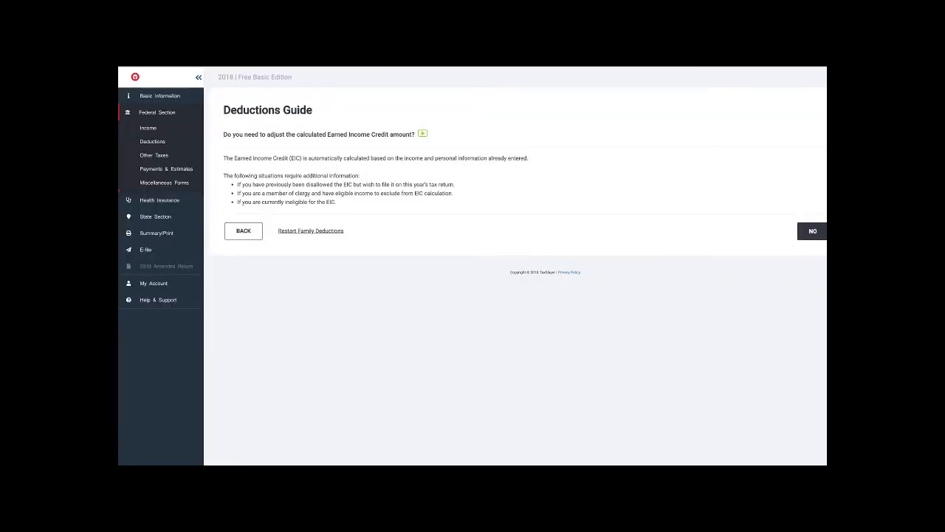
left_click(847, 231)
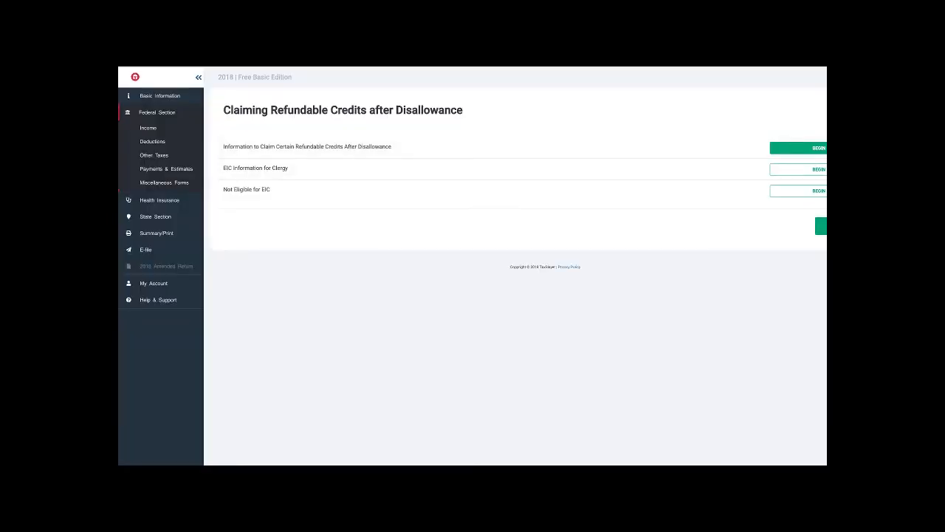
left_click(819, 191)
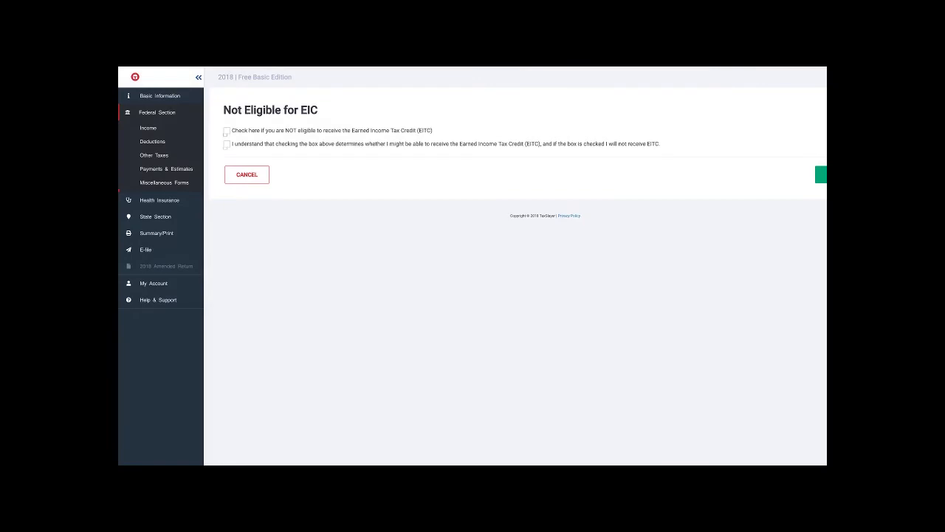
left_click(226, 131)
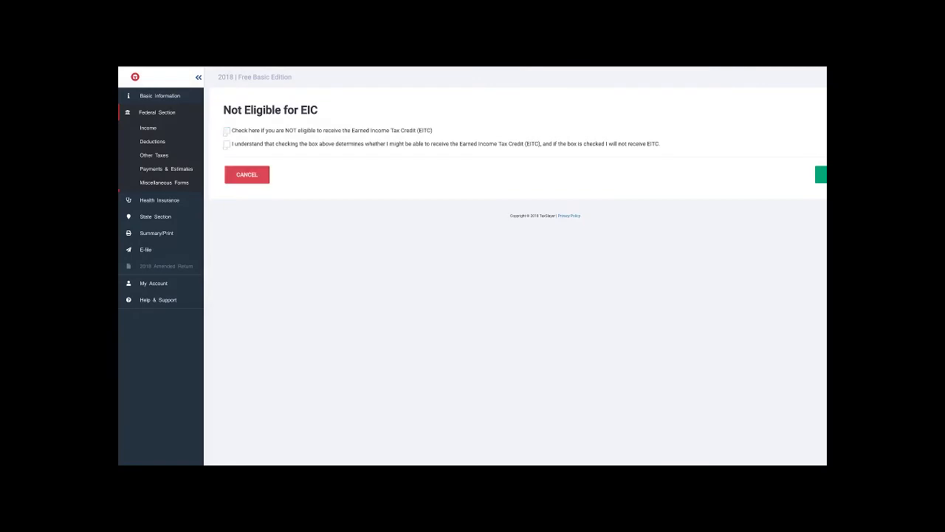
left_click(246, 175)
- Start the Claim EIC After Disallowance form and view the reasons for no Earned Income Credit
left_click(797, 148)
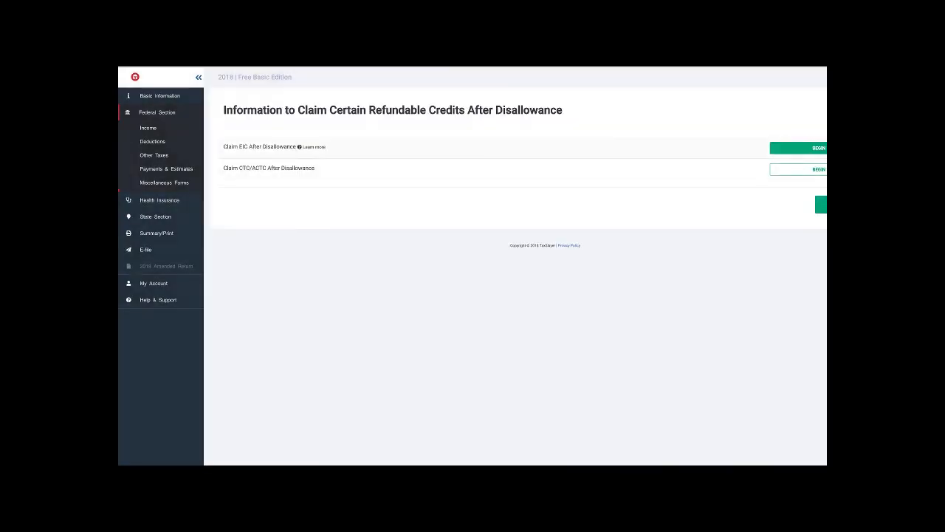
left_click(797, 148)
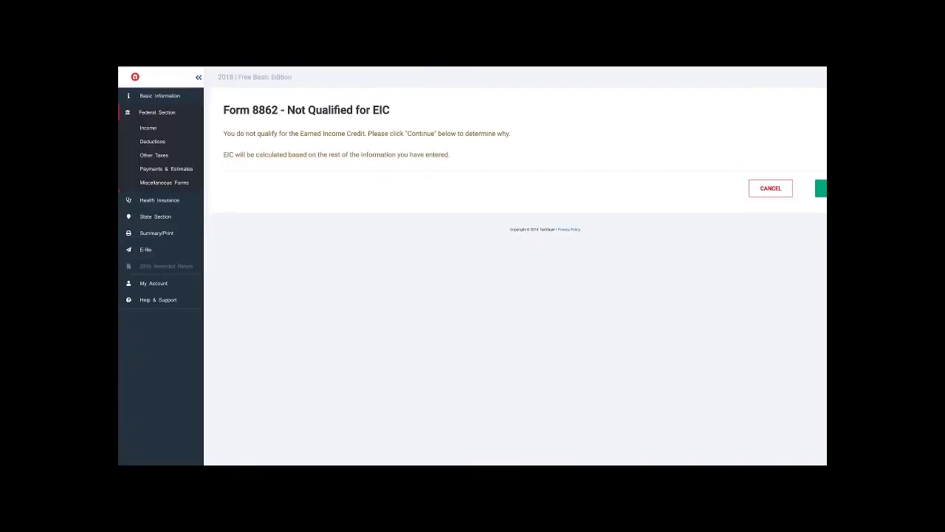
left_click(821, 188)
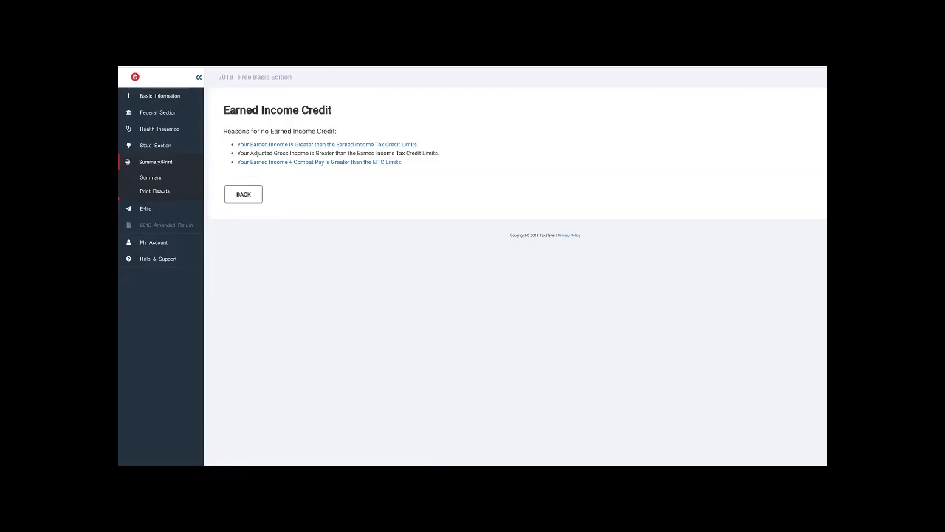
left_click(243, 194)
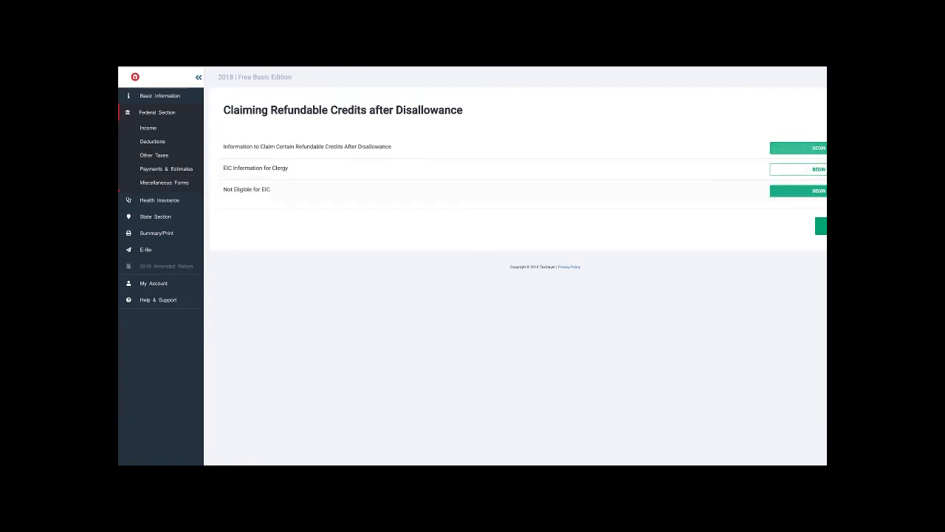
- Mark the filer as not eligible for the Earned Income Tax Credit, accept the acknowledgement, save and leave the refundable credits section
left_click(812, 190)
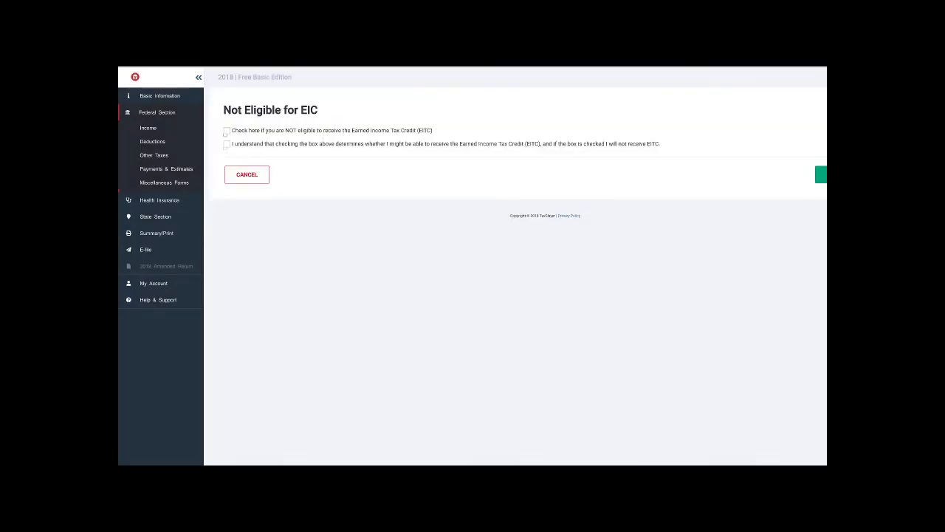
left_click(226, 144)
left_click(227, 131)
left_click(821, 174)
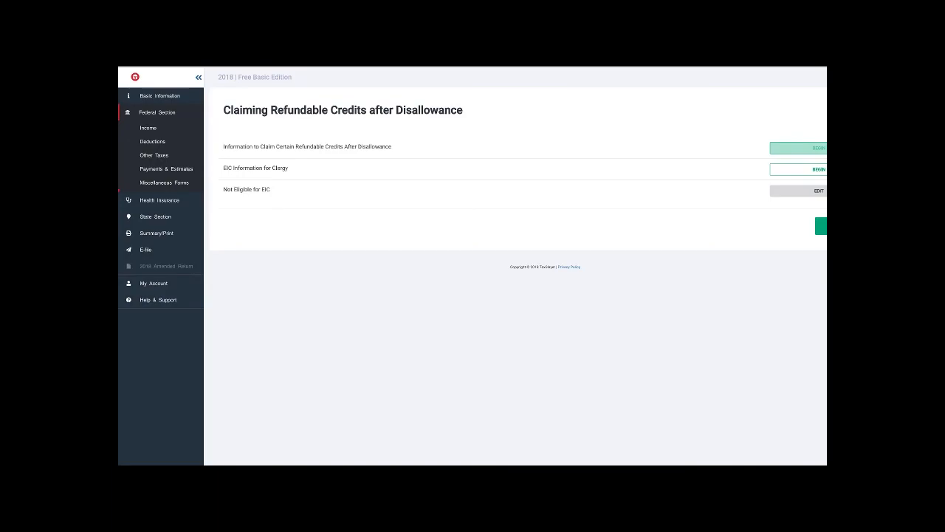
left_click(821, 226)
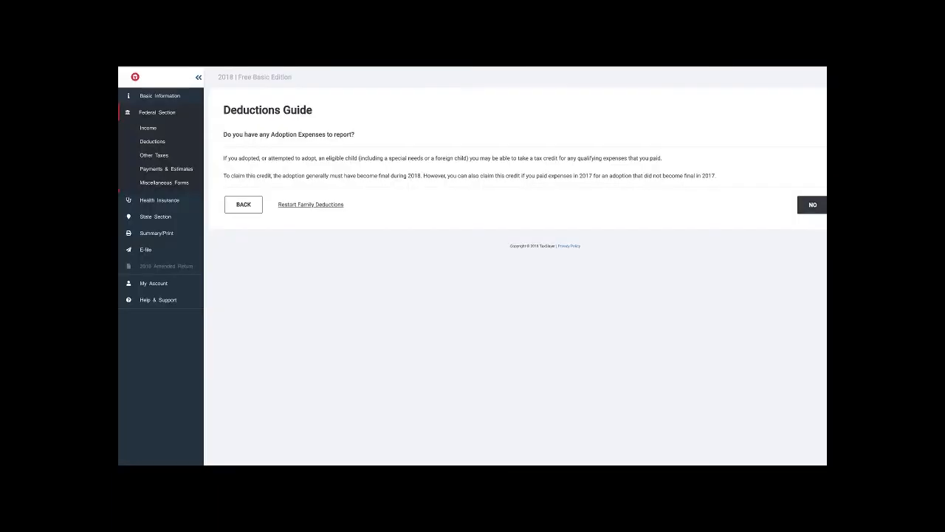
- Cancel out of the adoption expenses form and decline the home, charity, medical and education deduction sections
left_click(812, 205)
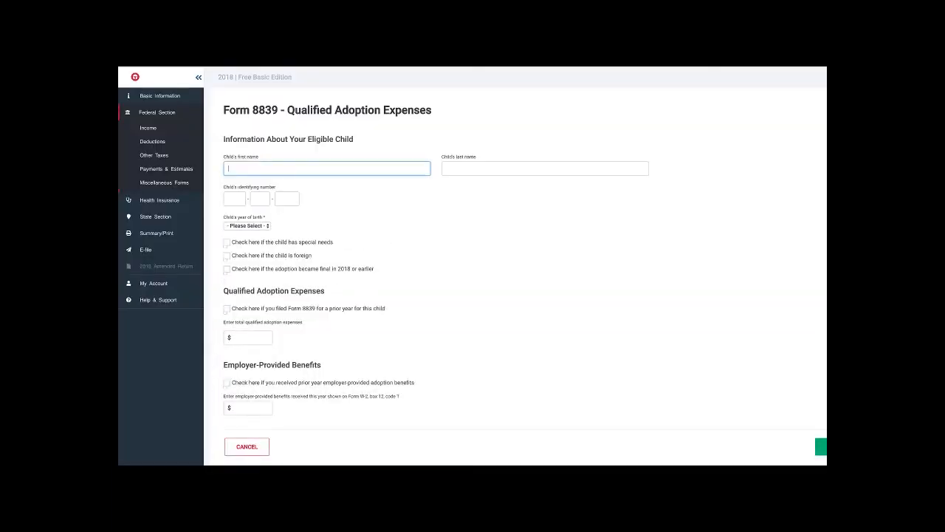
left_click(246, 445)
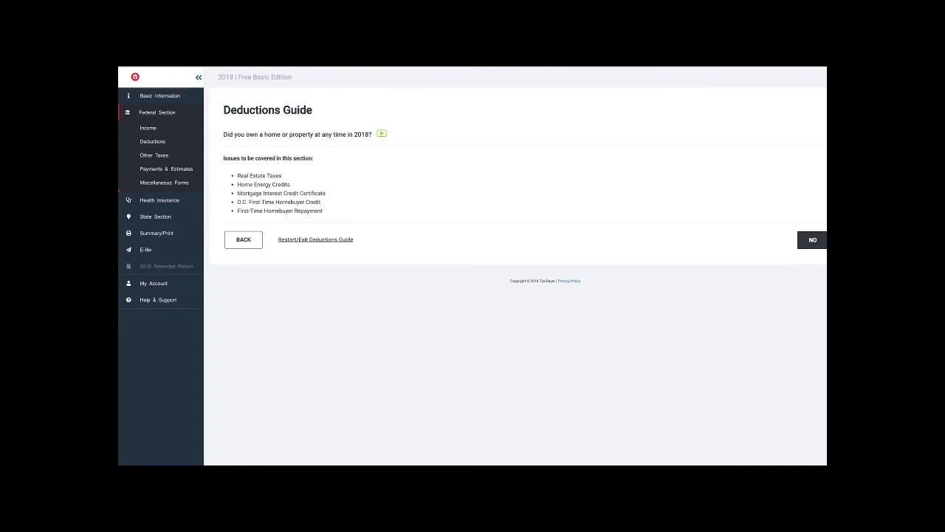
left_click(812, 240)
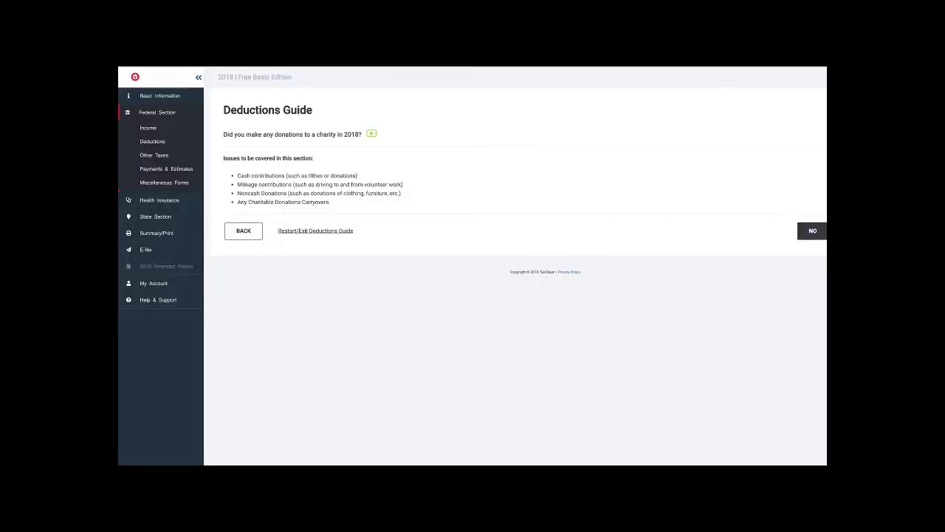
left_click(812, 230)
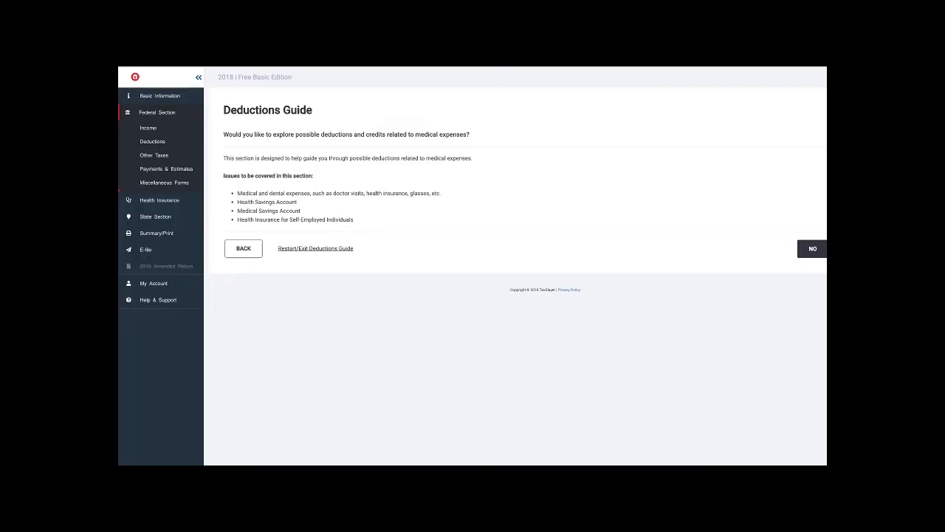
left_click(812, 249)
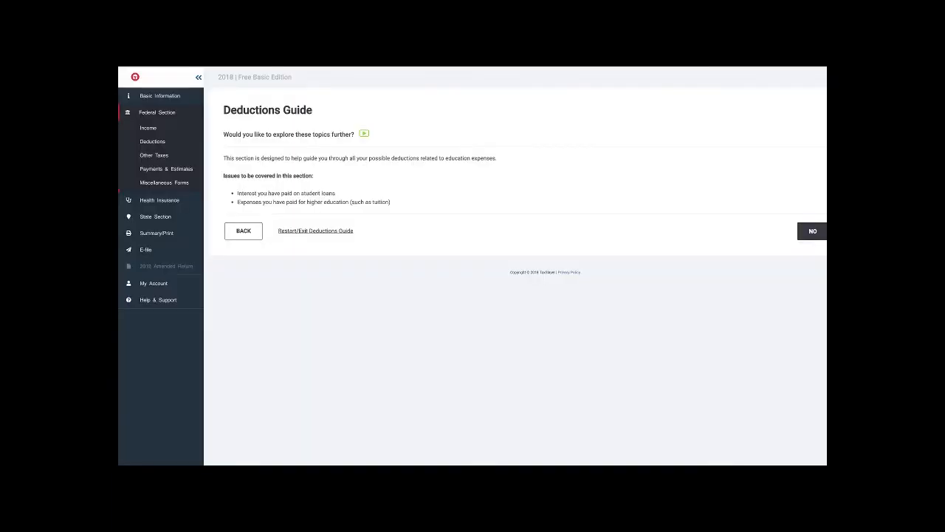
left_click(812, 230)
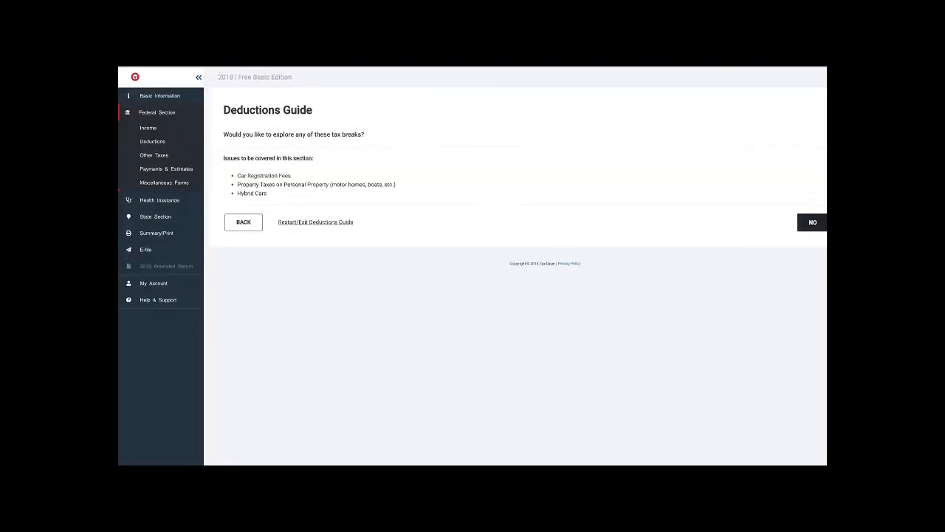
- Explore the auto and other property tax breaks, report paying 2018 registration fees, and enter $81 as the personal property taxes
left_click(812, 222)
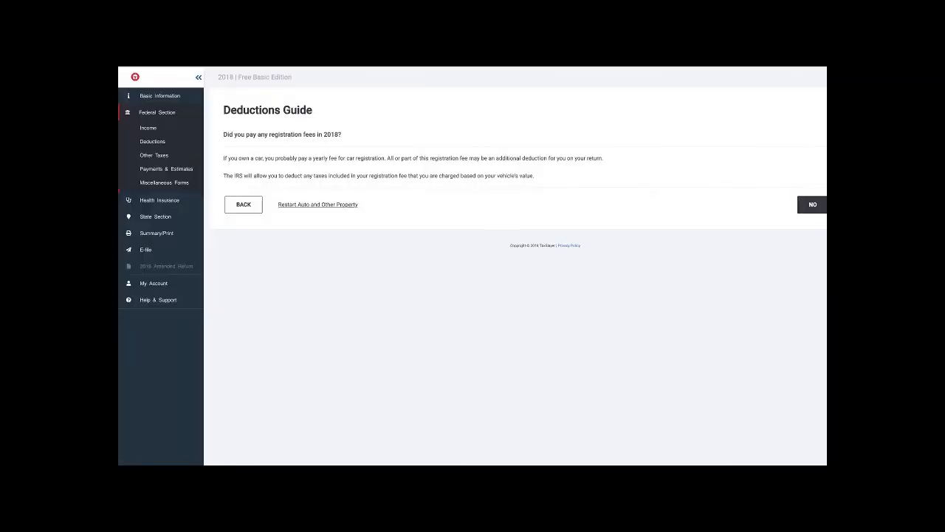
left_click(849, 205)
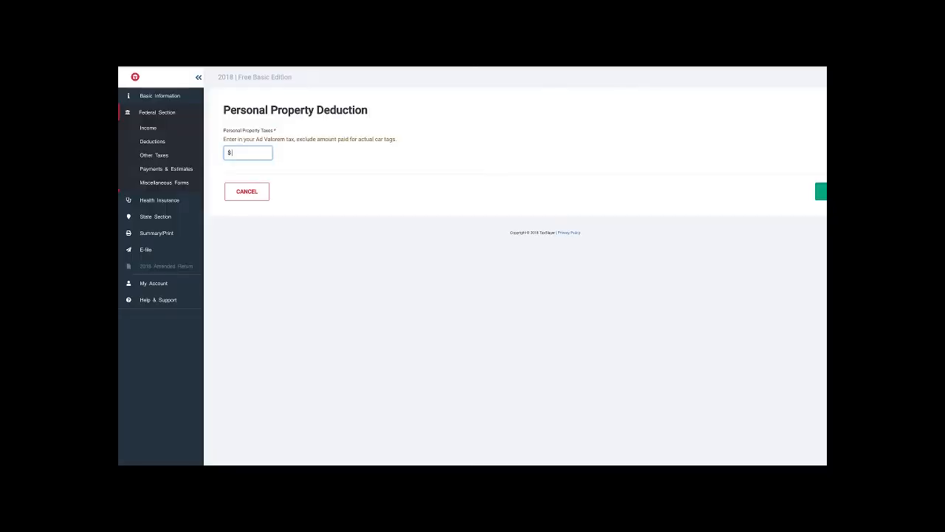
type("81")
left_click(821, 191)
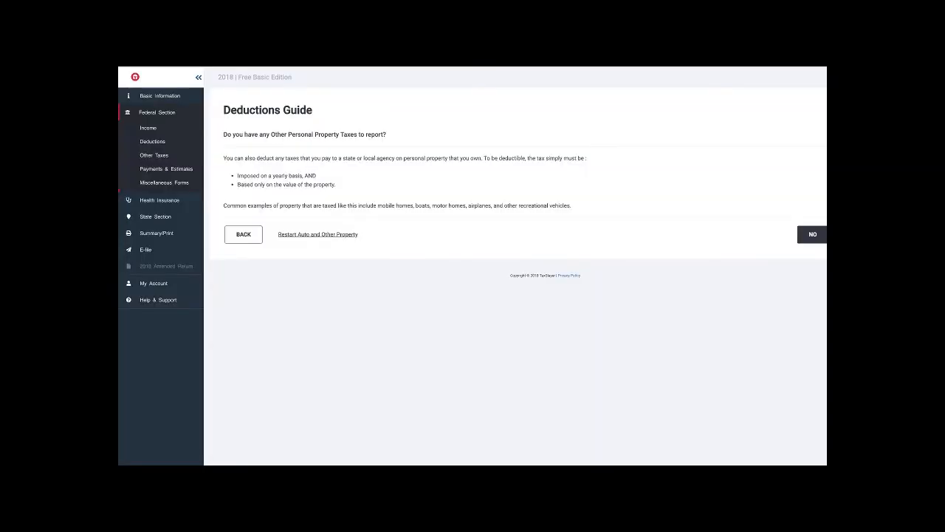
- Decline the other personal property, hybrid vehicle, job-related, tax payment, retirement and miscellaneous deductions, and finish the Deductions Guide
left_click(812, 234)
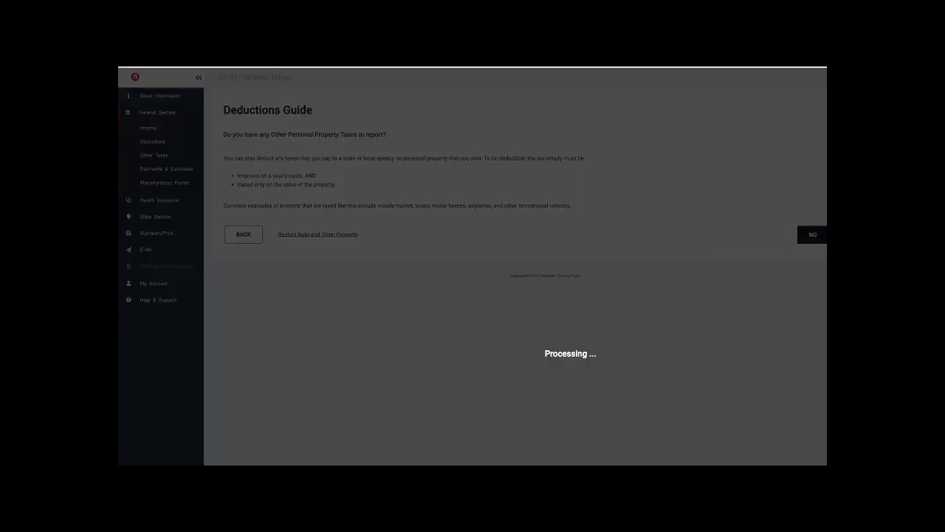
left_click(813, 187)
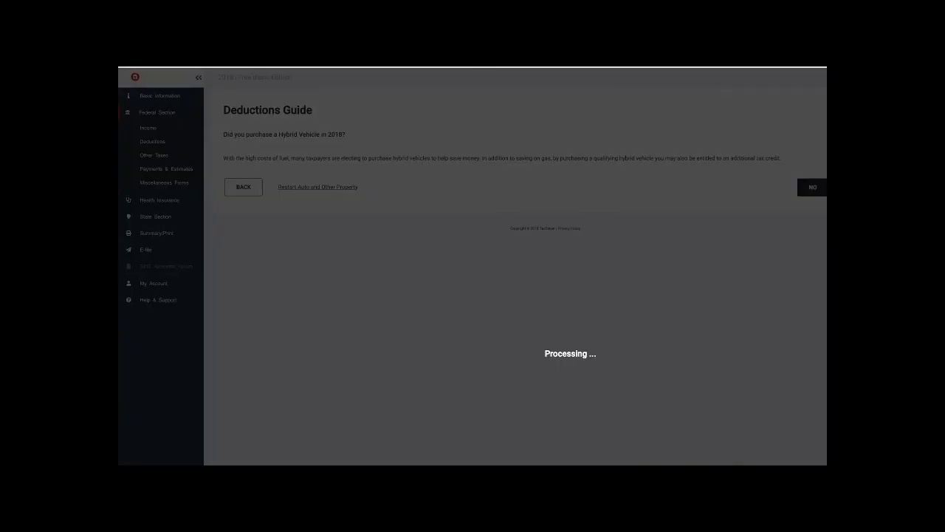
left_click(813, 251)
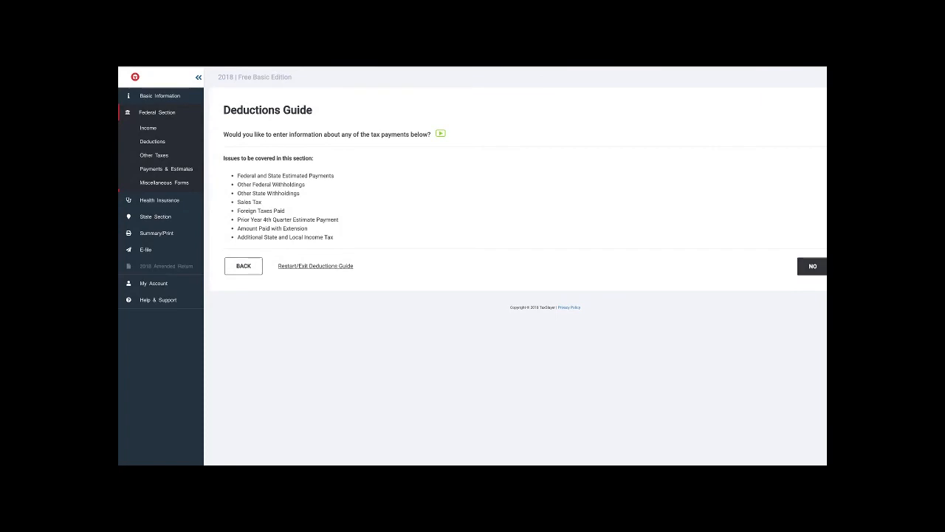
left_click(812, 265)
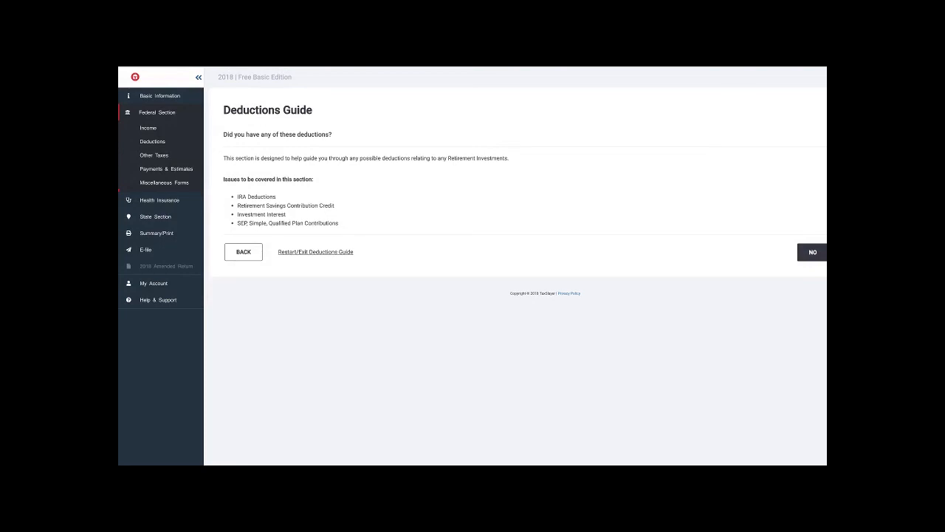
left_click(812, 252)
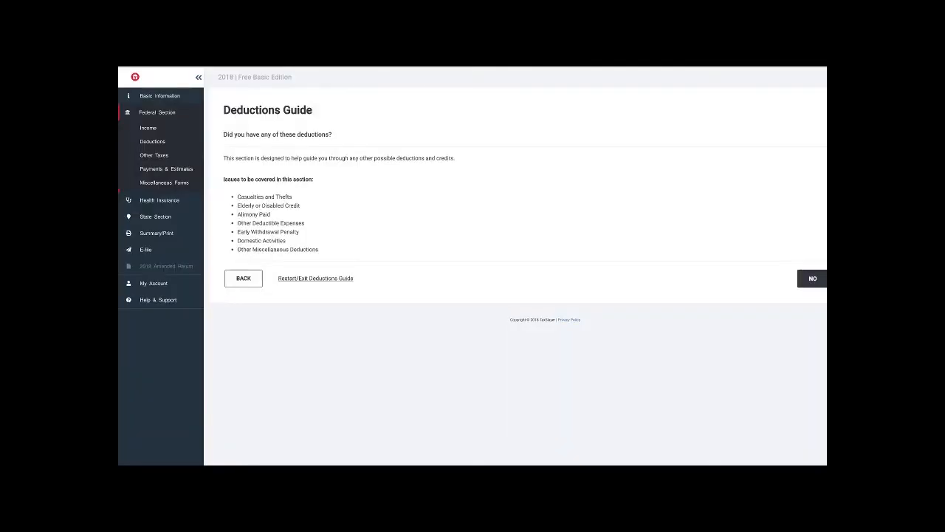
left_click(812, 278)
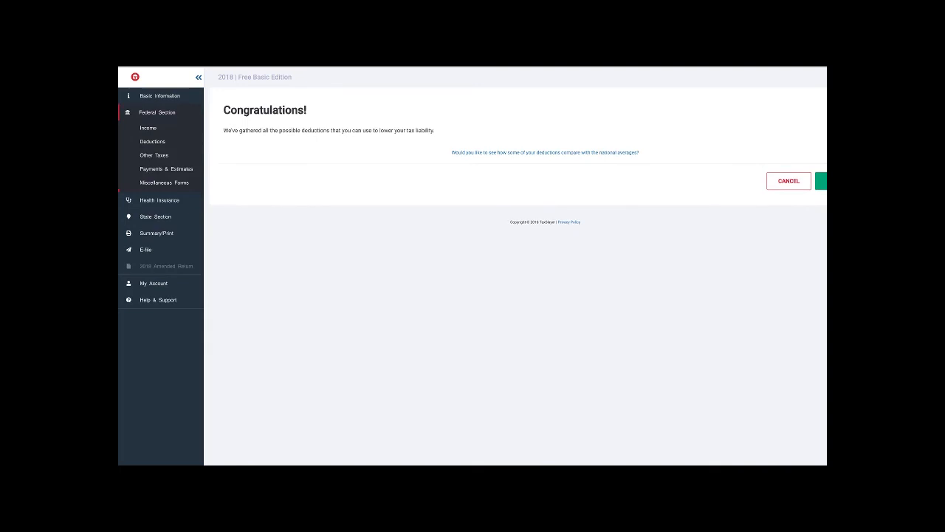
left_click(821, 181)
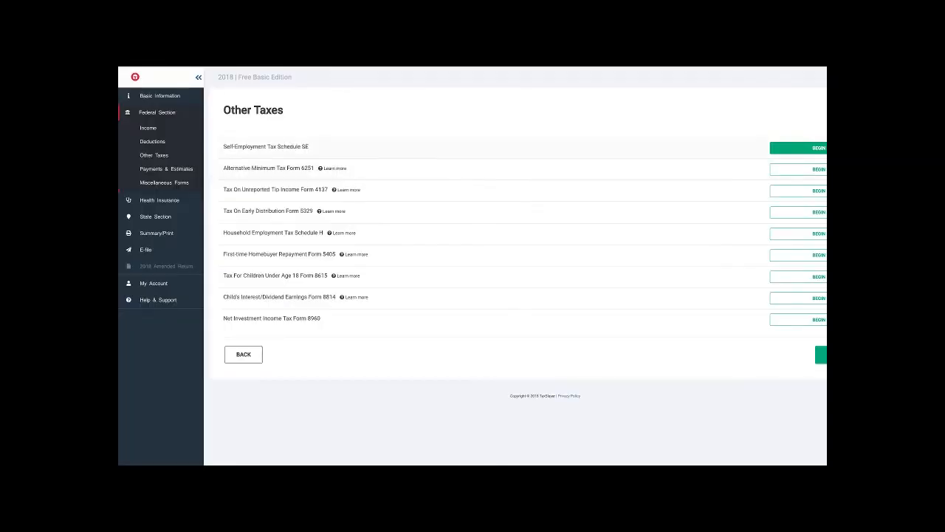
- Revisit the Deductions Guide from Other Taxes, decline the job-related, tax payment and retirement sections again, and cancel out of the guide
left_click(821, 355)
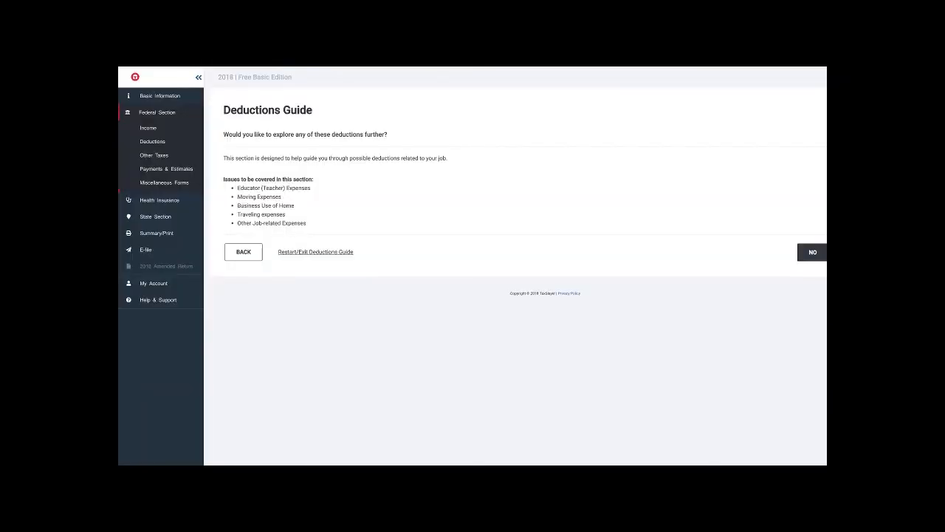
left_click(812, 252)
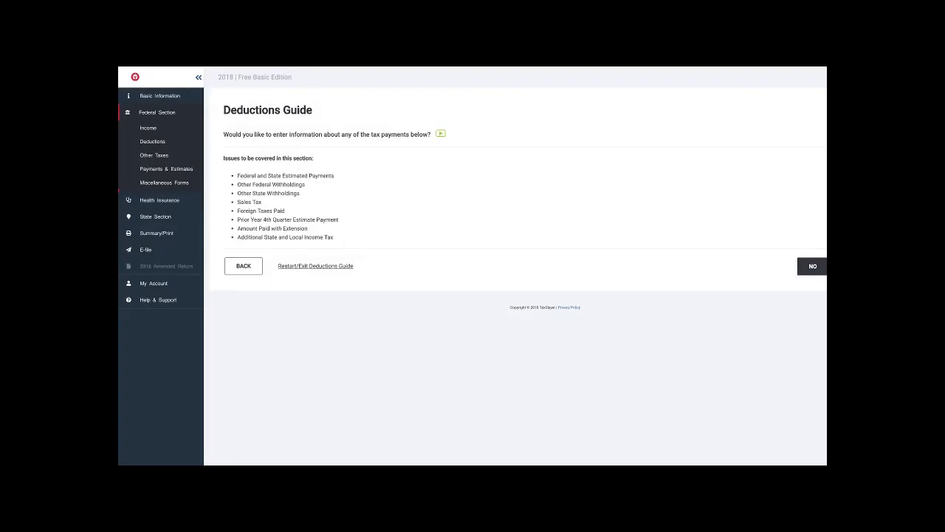
left_click(812, 265)
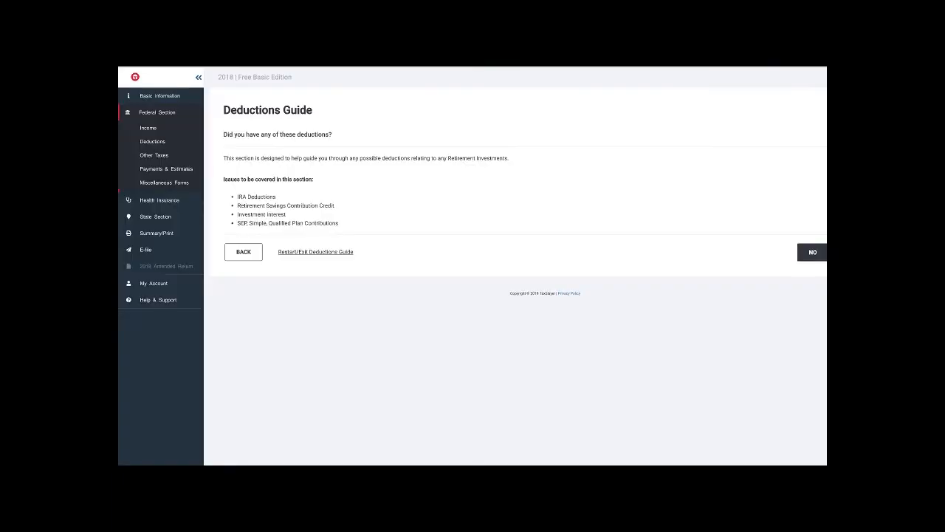
left_click(812, 252)
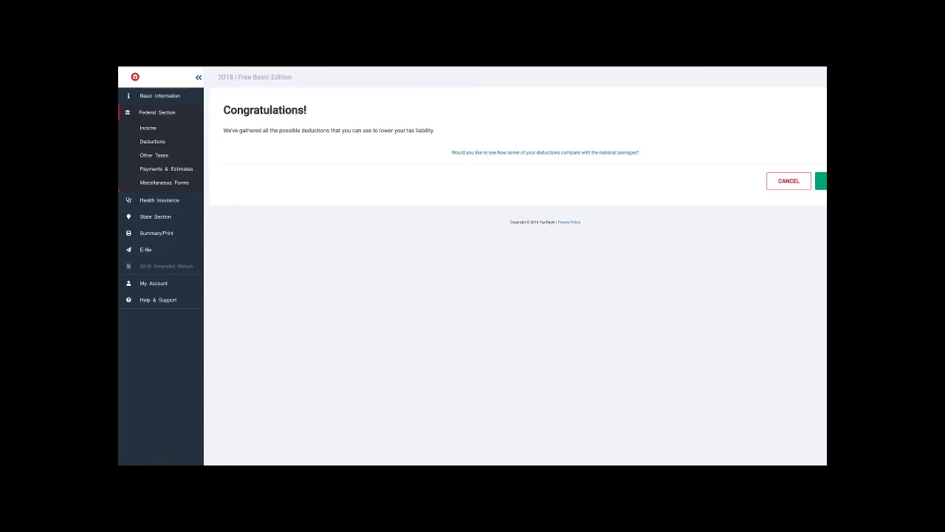
left_click(789, 181)
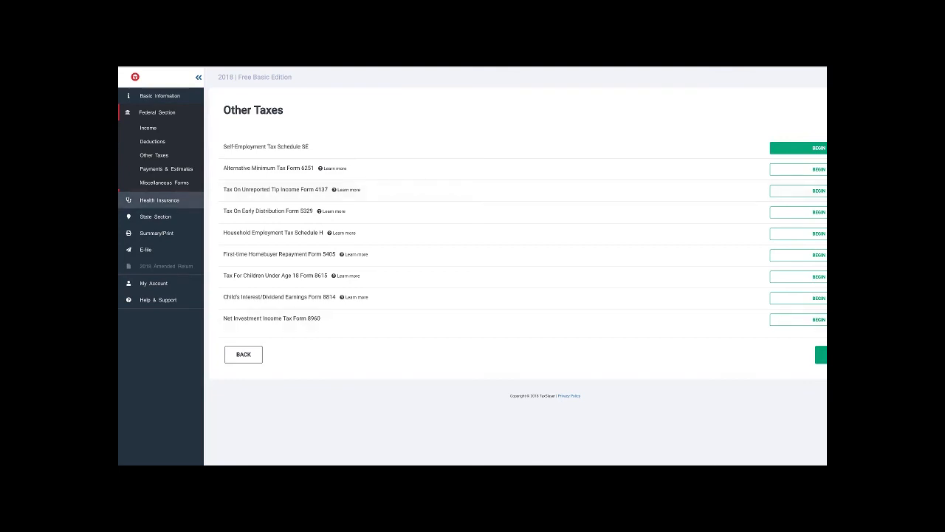
- Complete the Health Insurance Questionnaire with 2018 coverage and no Marketplace purchase, verify the household members, answer the months-insured question, and continue past the State Section
left_click(159, 200)
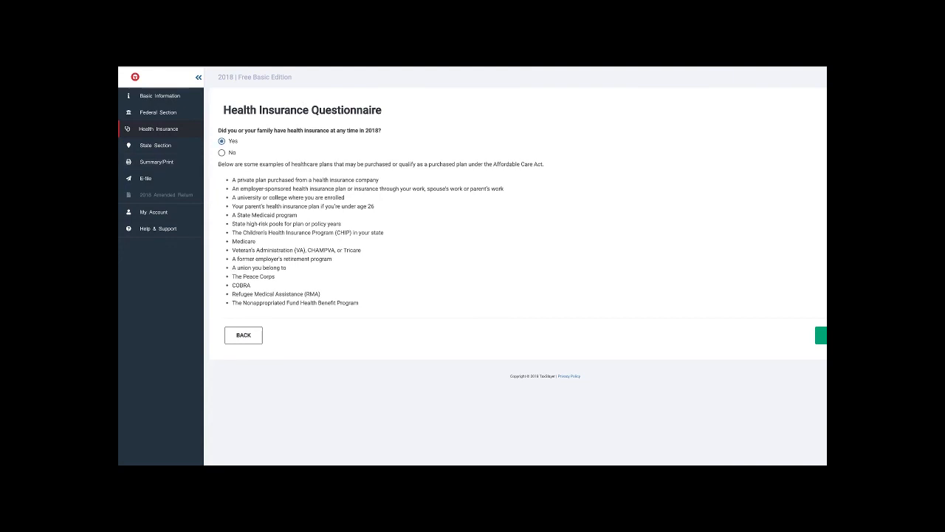
left_click(821, 335)
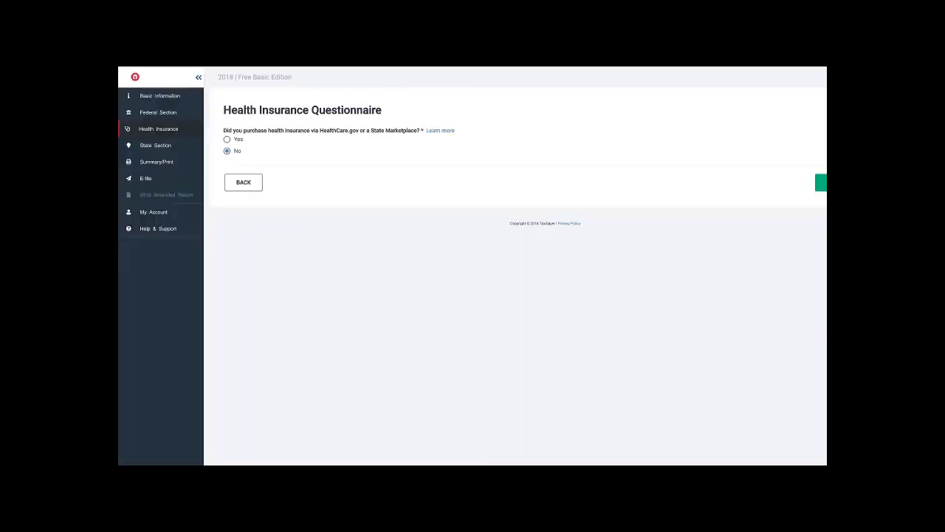
left_click(821, 183)
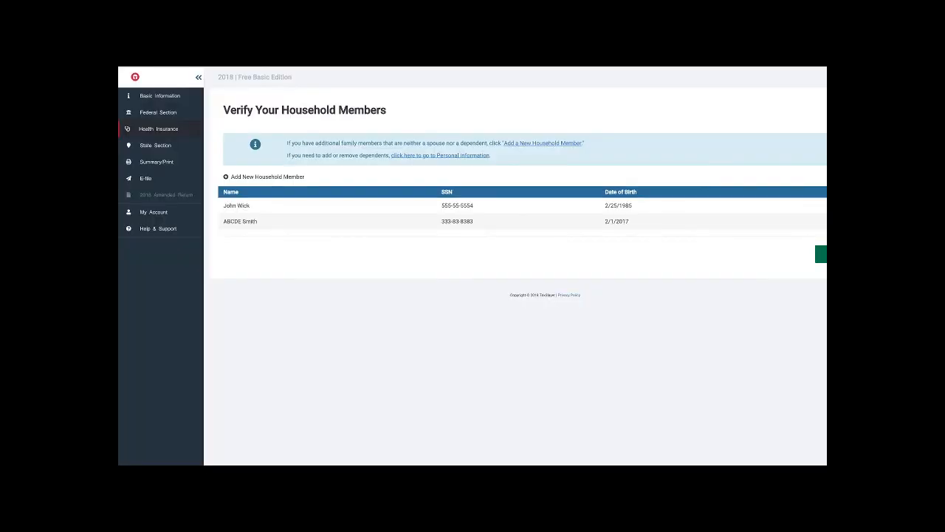
left_click(821, 254)
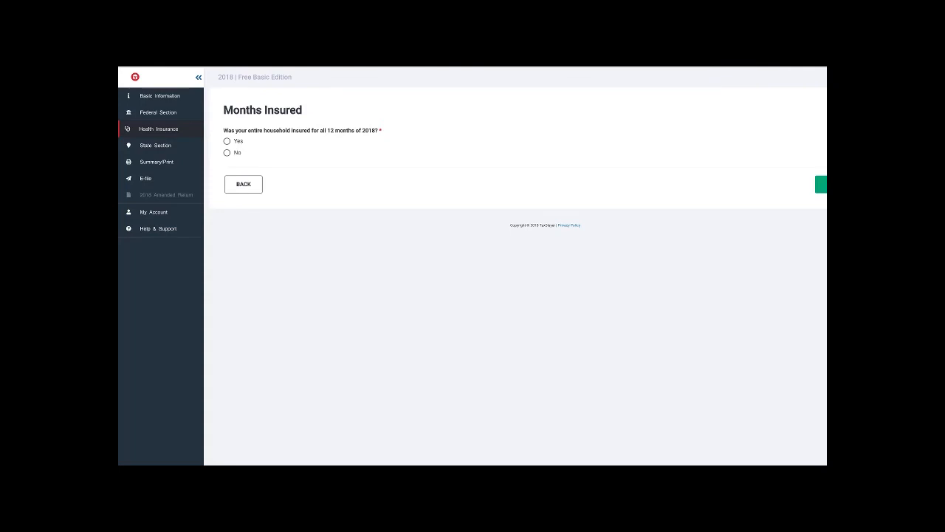
left_click(821, 184)
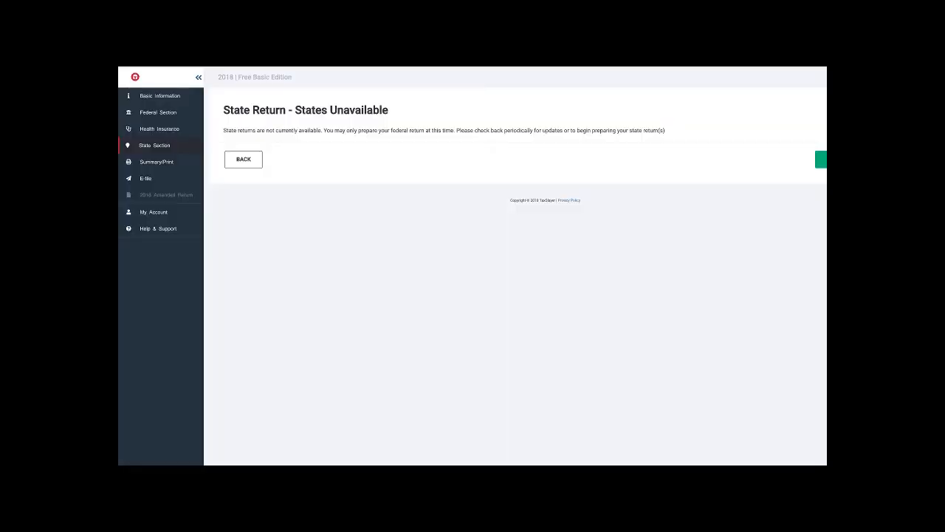
left_click(821, 159)
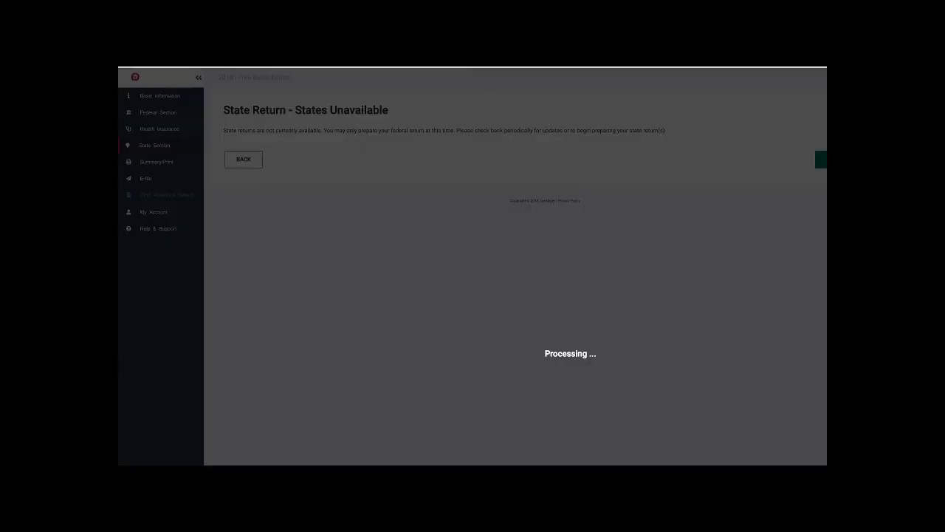